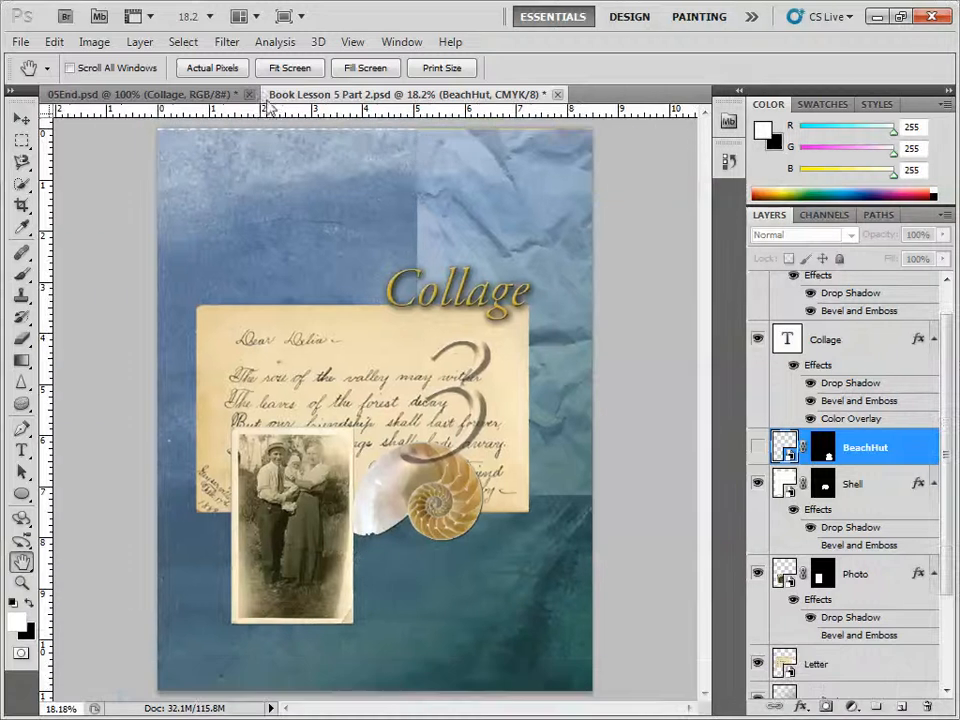
Step: Place BeachHut.jpg into the collage, scaled to about 48 percent in the page's lower right corner
click(20, 42)
click(64, 407)
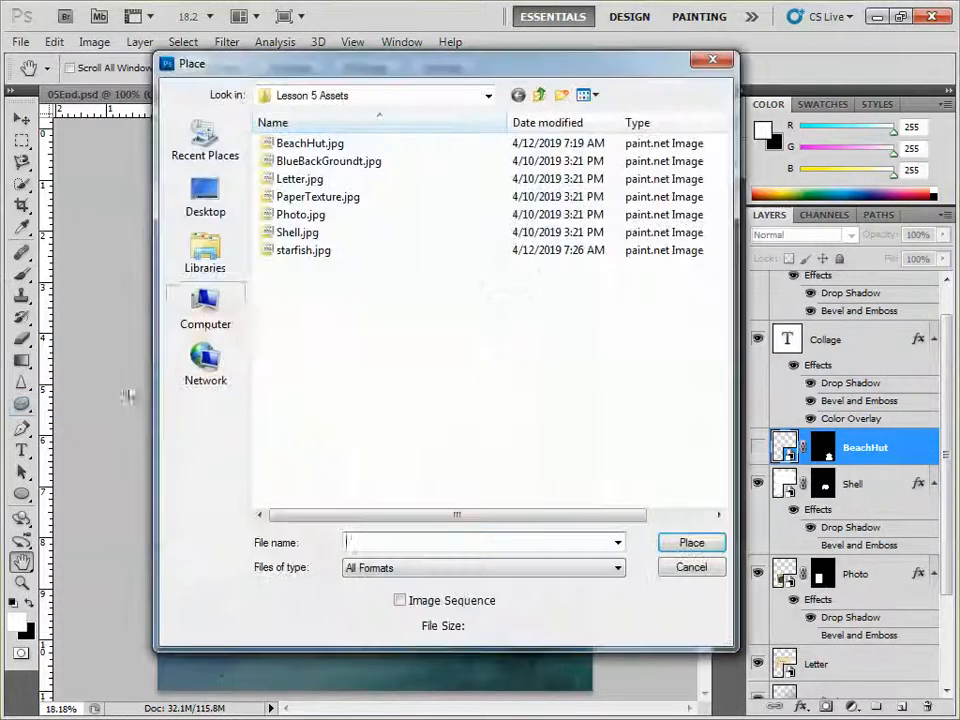
click(309, 146)
double_click(309, 146)
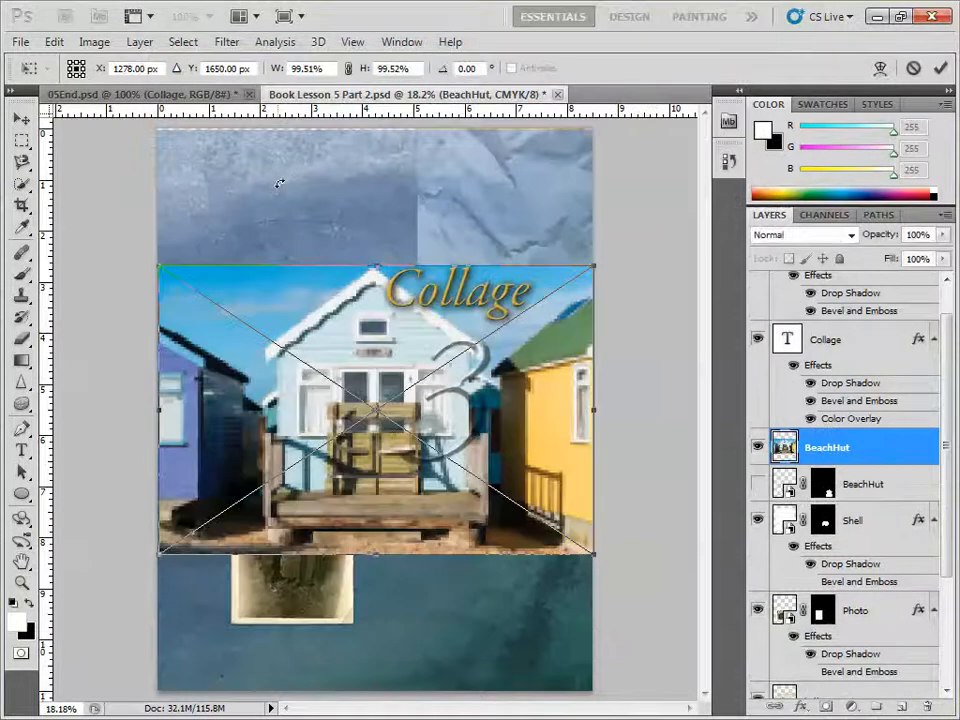
drag(353, 370, 335, 493)
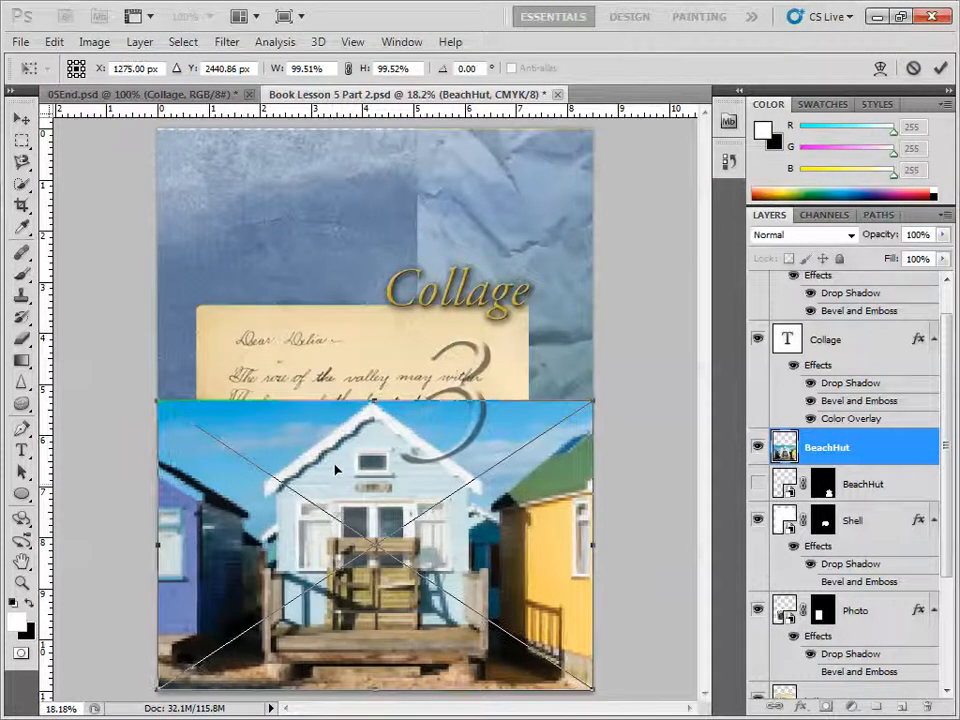
drag(157, 401, 407, 503)
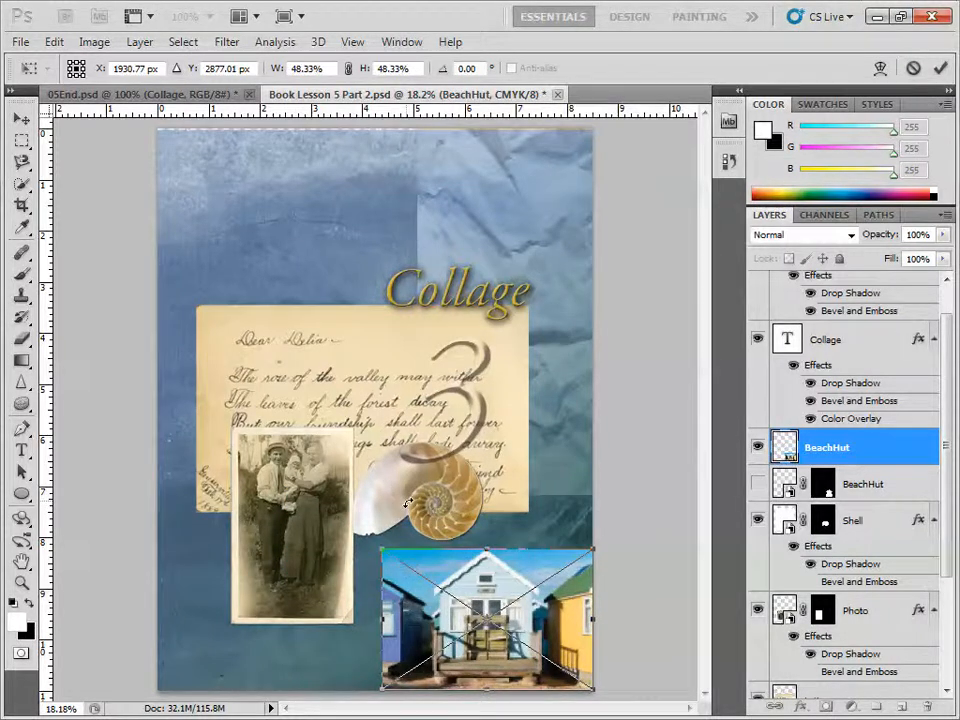
key(Return)
key(h)
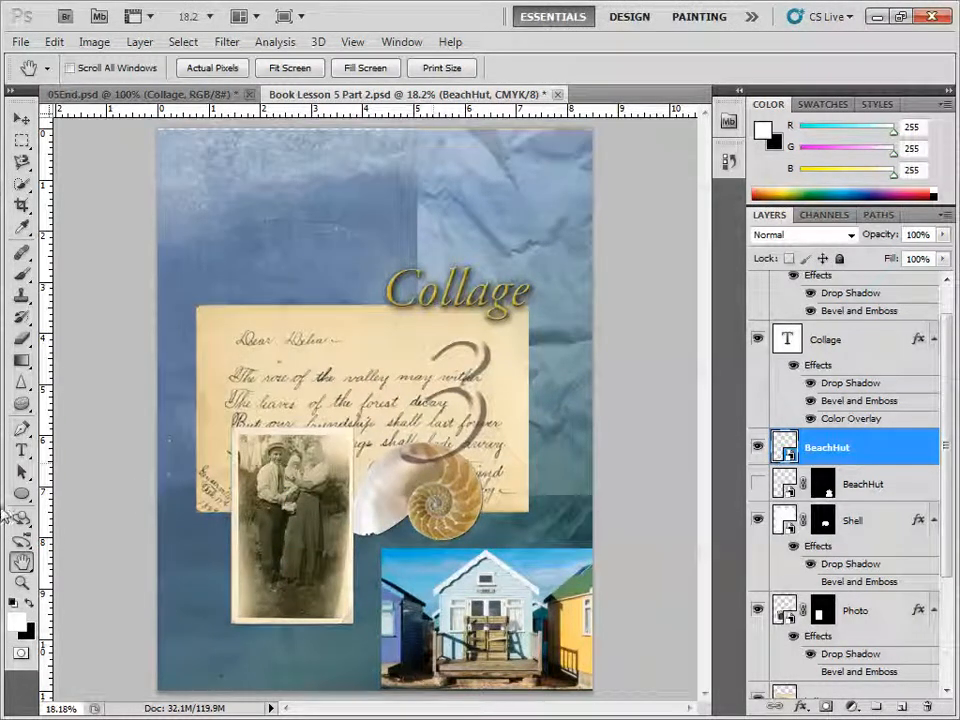
click(22, 586)
click(376, 484)
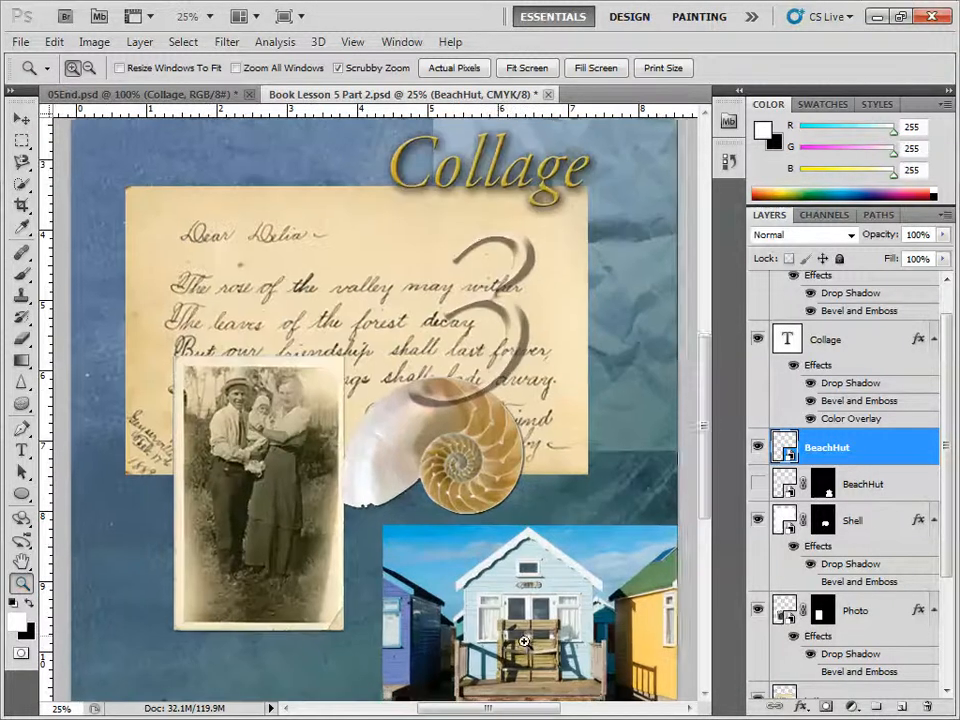
click(540, 634)
scroll(545, 630, down, 1)
click(614, 580)
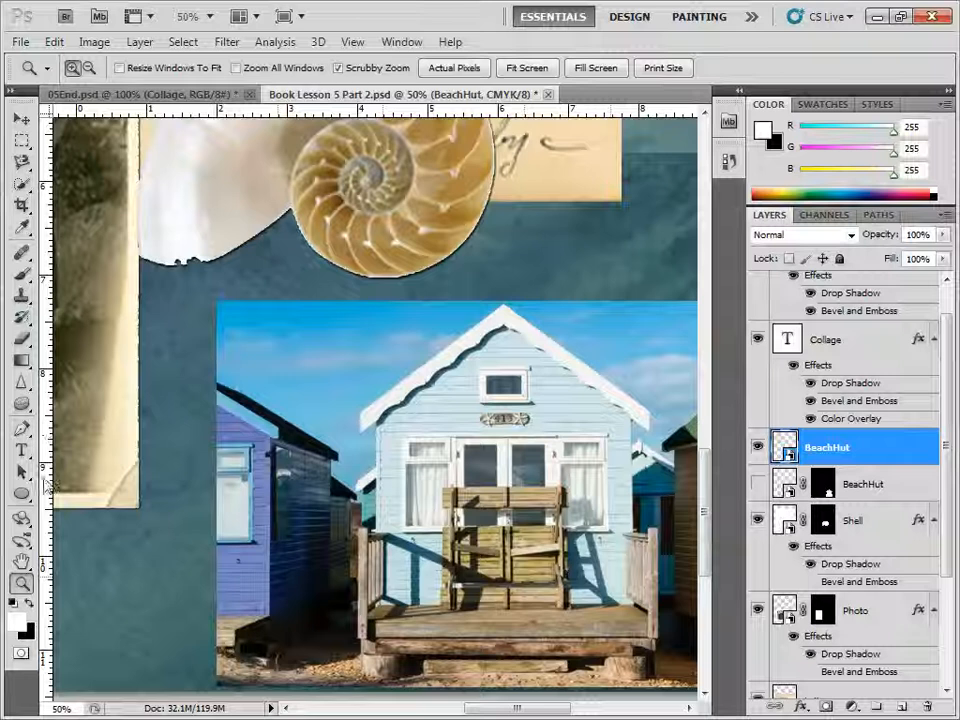
click(21, 429)
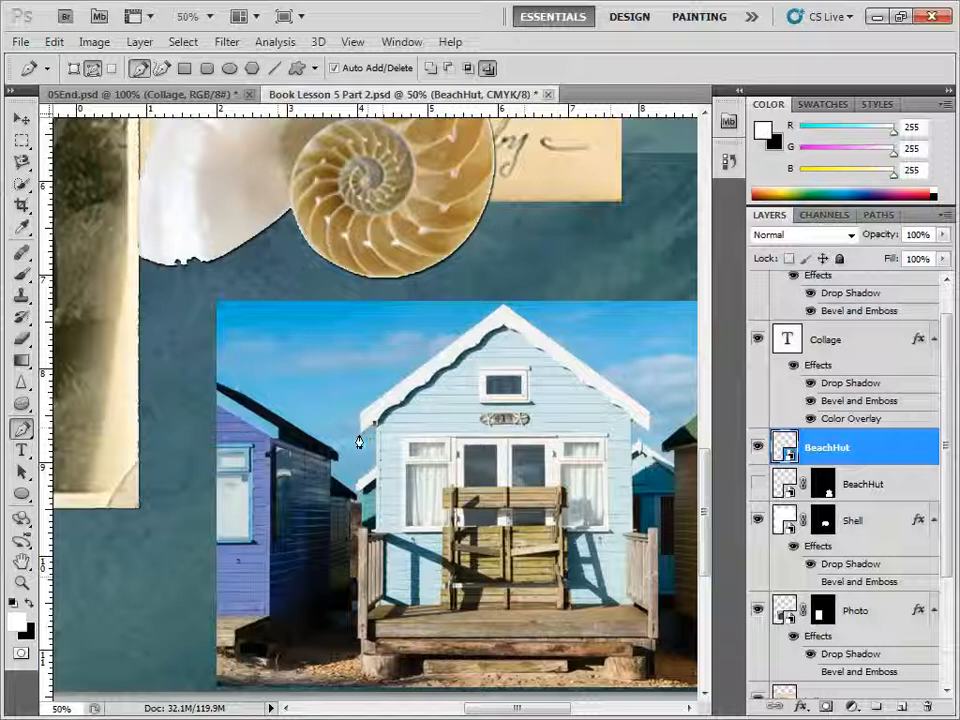
drag(359, 441, 360, 428)
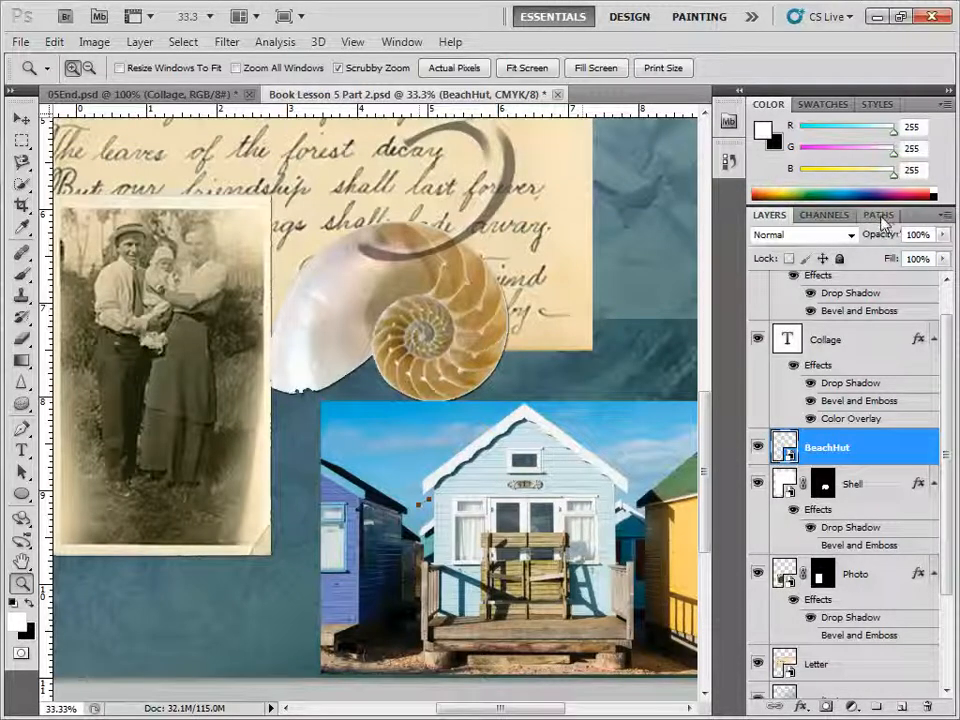
click(880, 216)
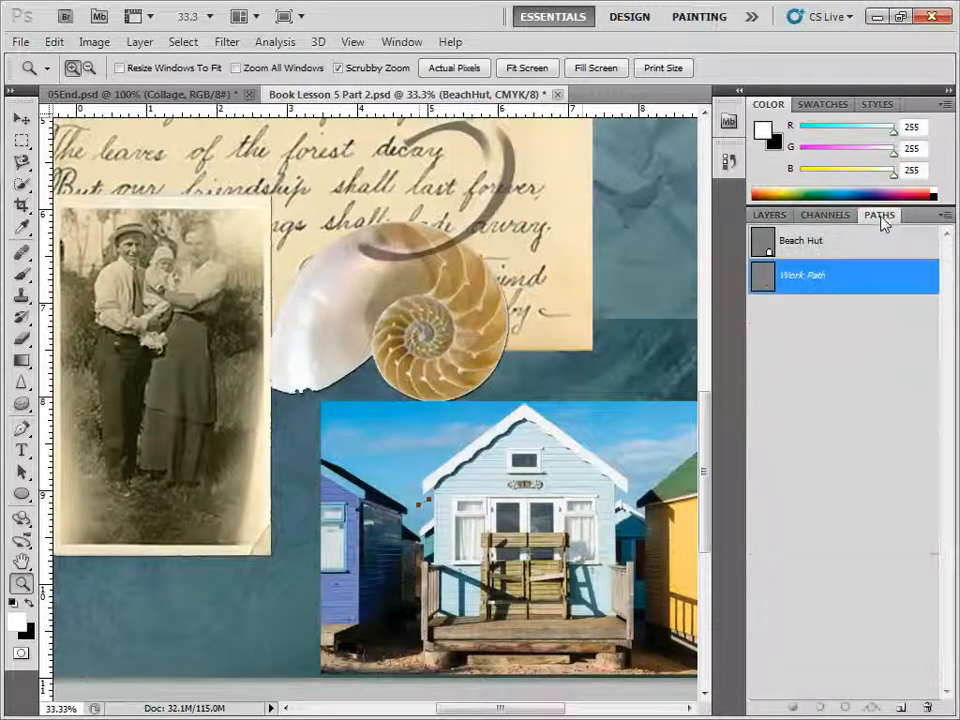
drag(814, 285, 928, 703)
Step: Load the saved Beach Hut path as a selection and use it to add a mask to the BeachHut layer
click(794, 250)
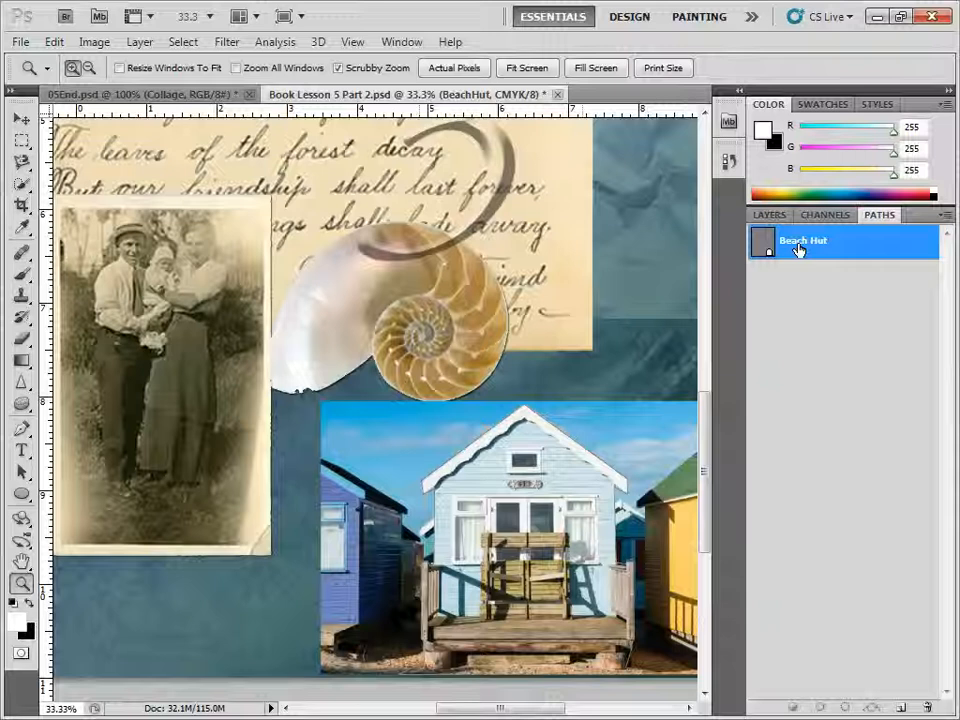
double_click(800, 243)
click(848, 710)
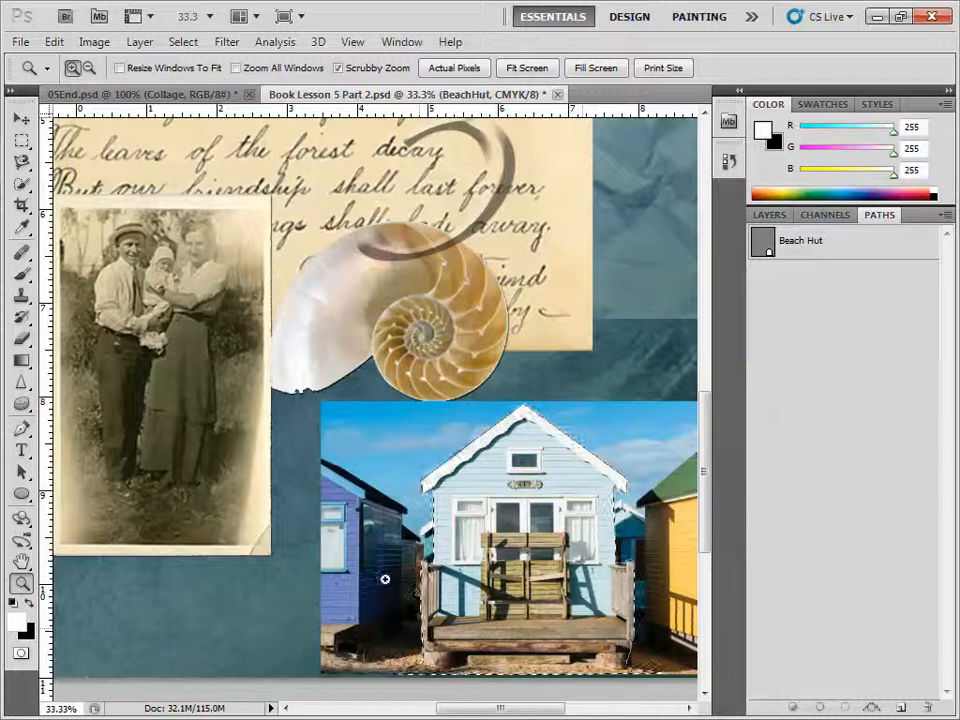
click(769, 215)
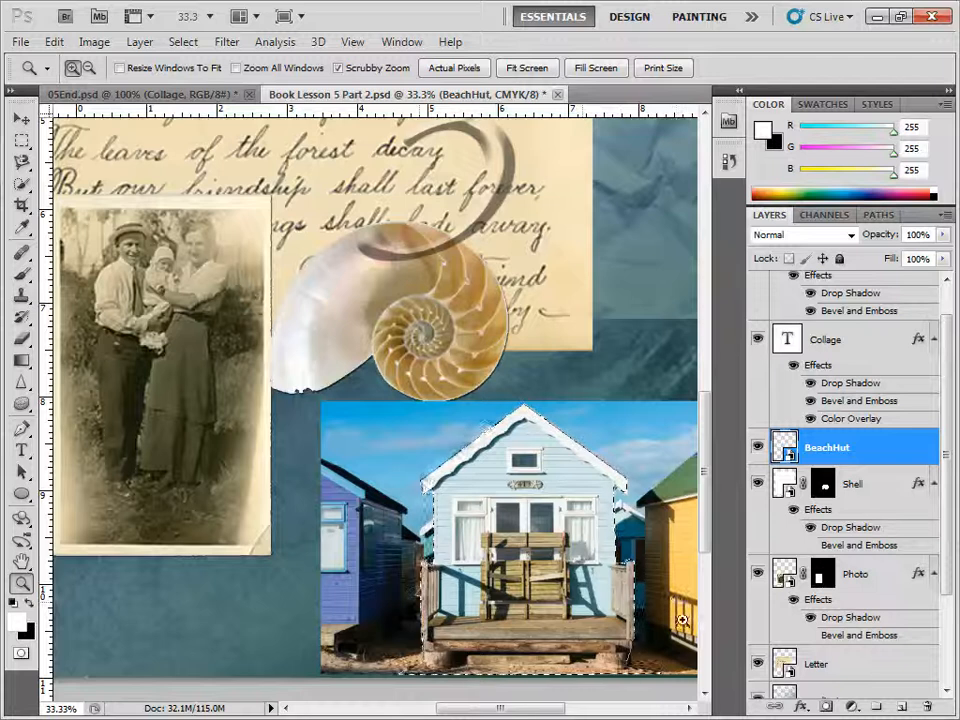
click(827, 707)
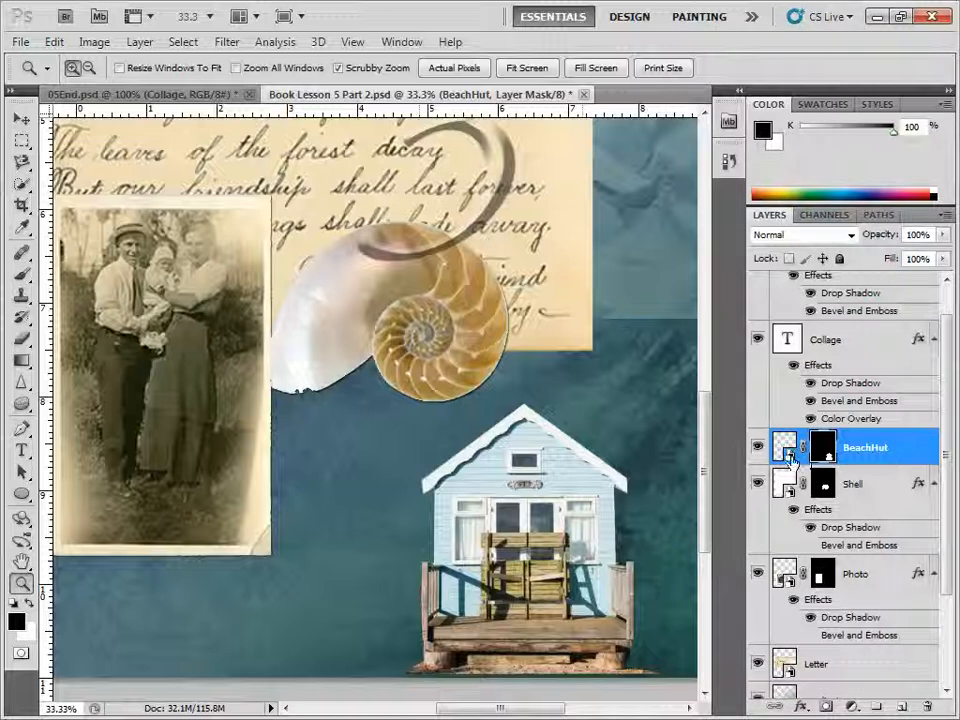
click(880, 218)
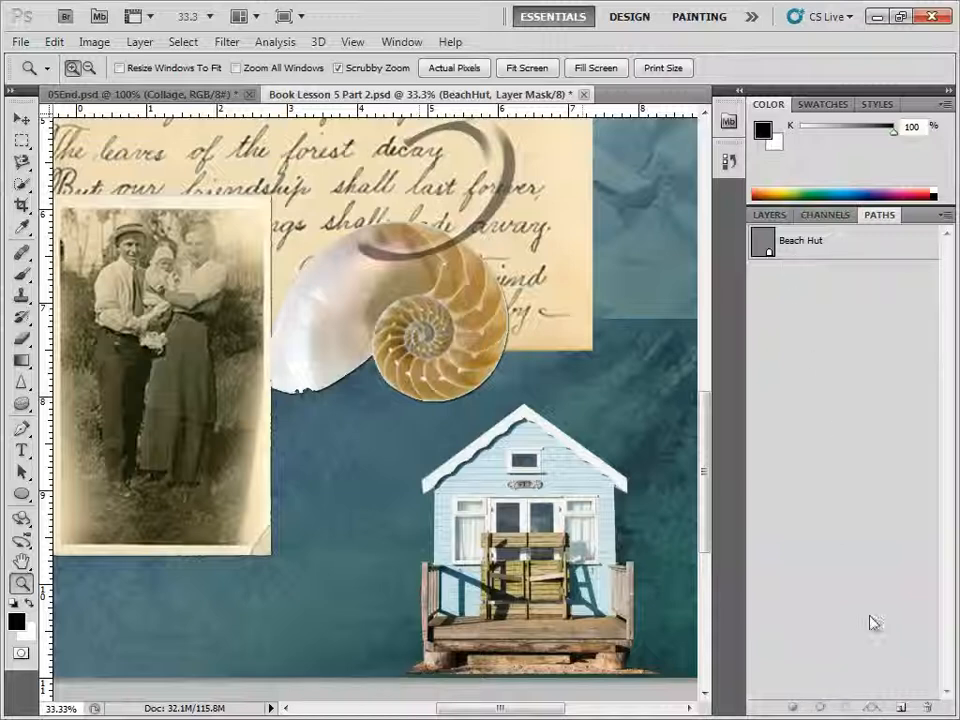
click(773, 217)
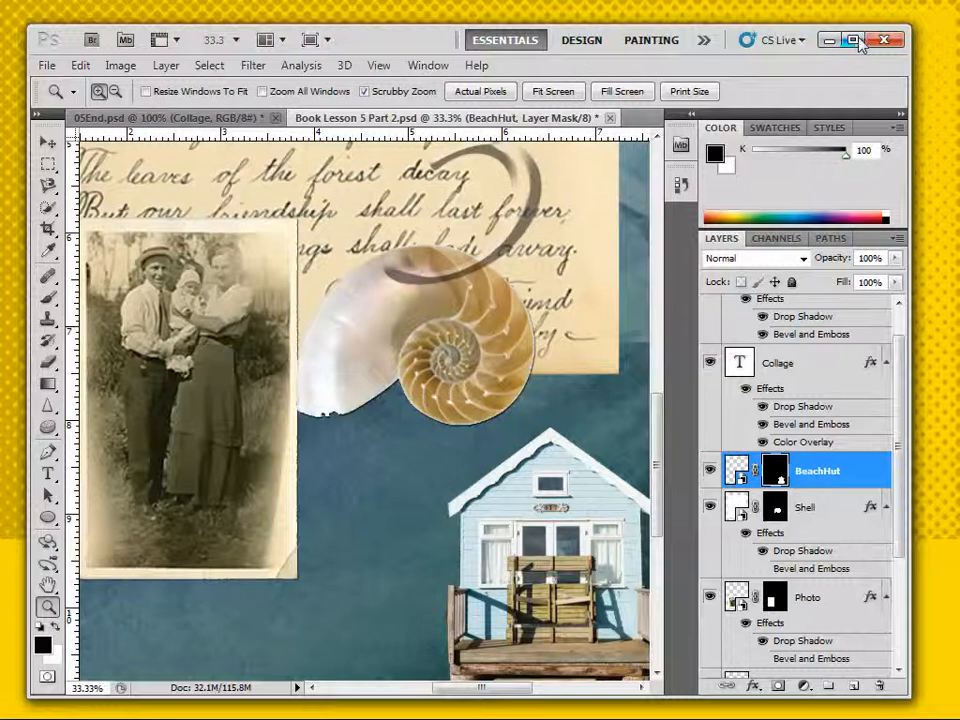
click(852, 40)
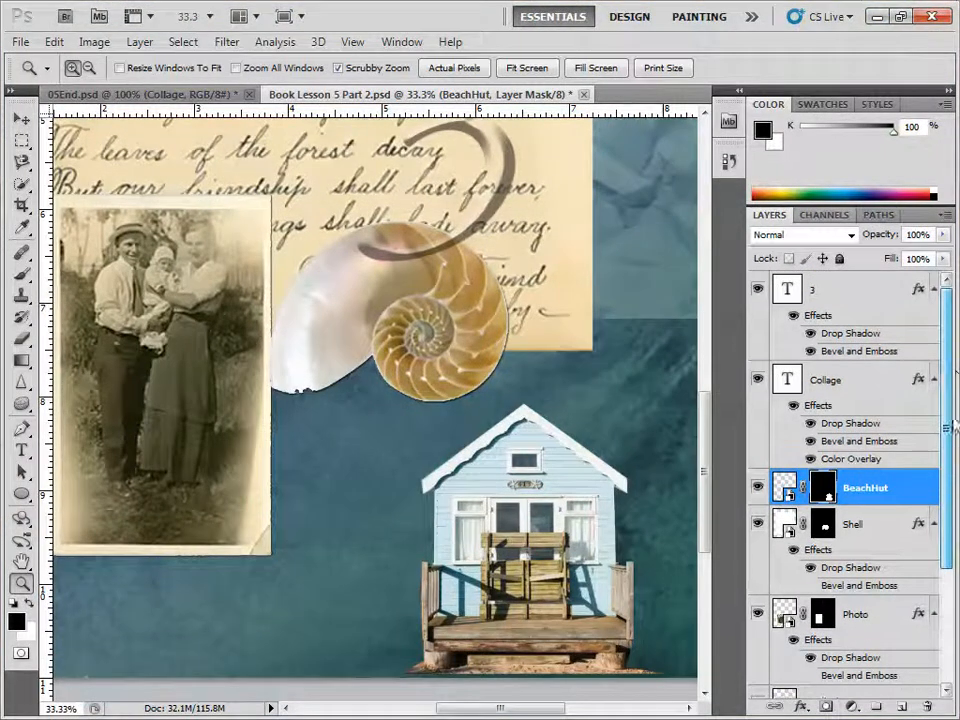
Step: Place starfish.jpg into the collage above the BeachHut layer, keeping its transform open
click(29, 44)
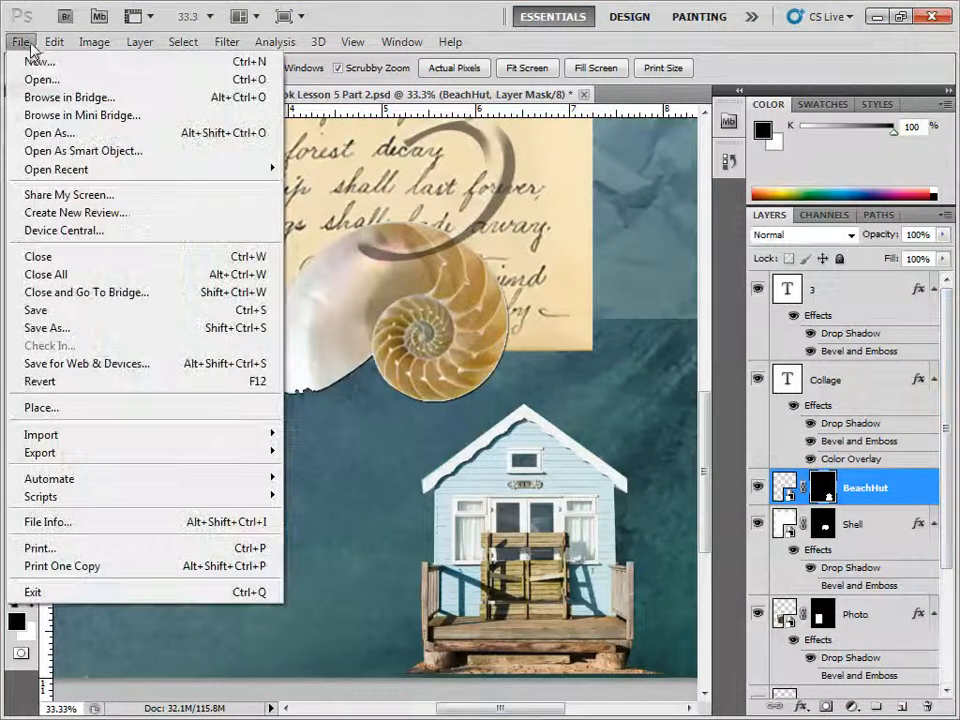
click(72, 409)
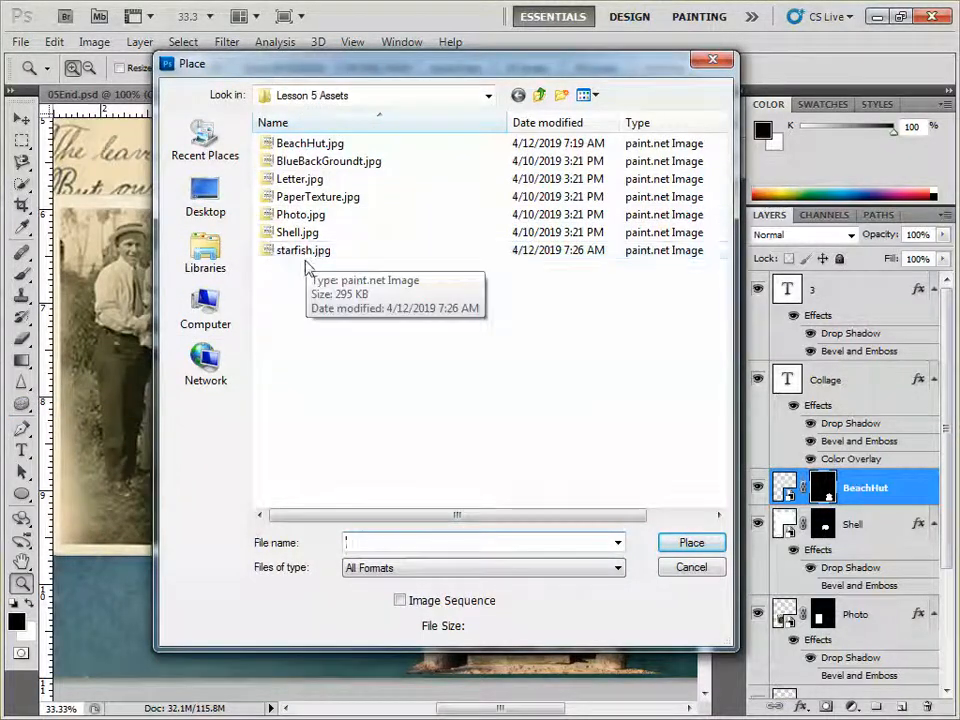
double_click(298, 252)
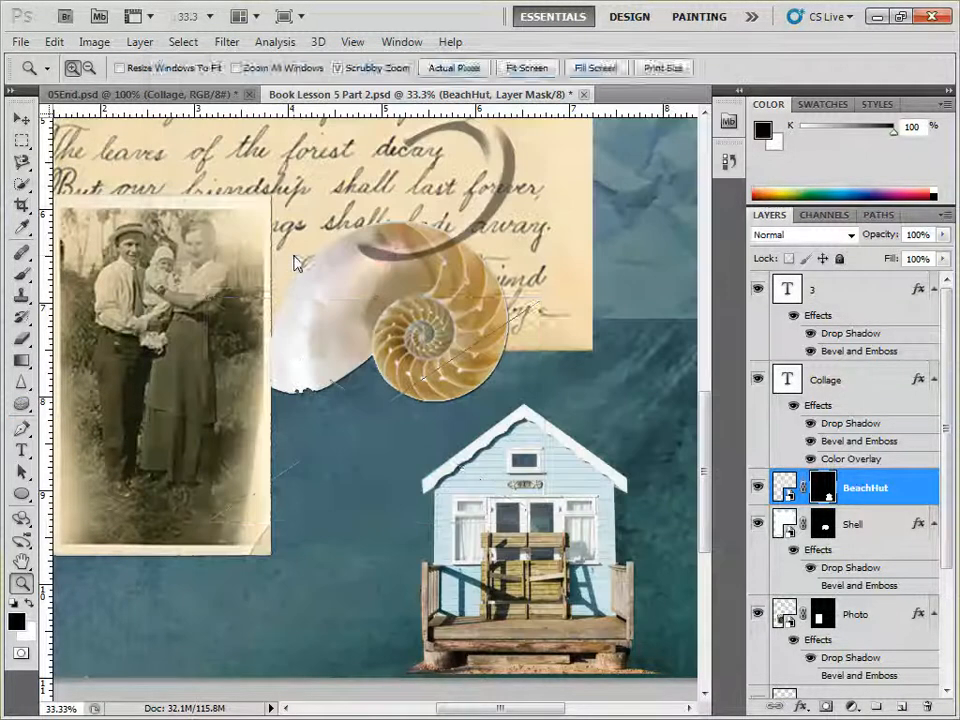
scroll(325, 515, up, 3)
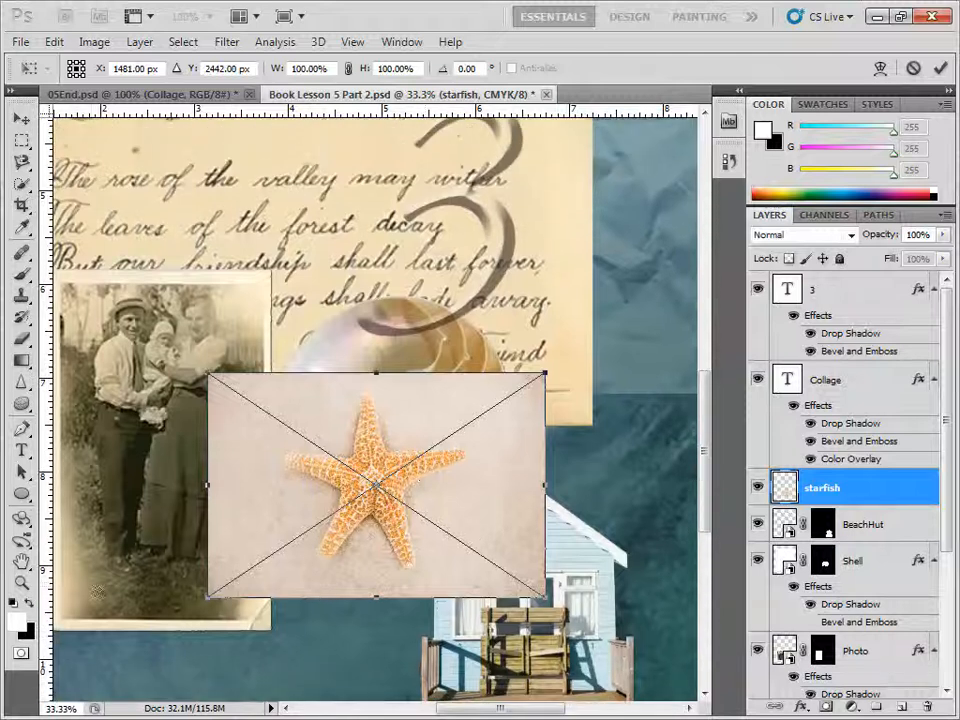
click(21, 564)
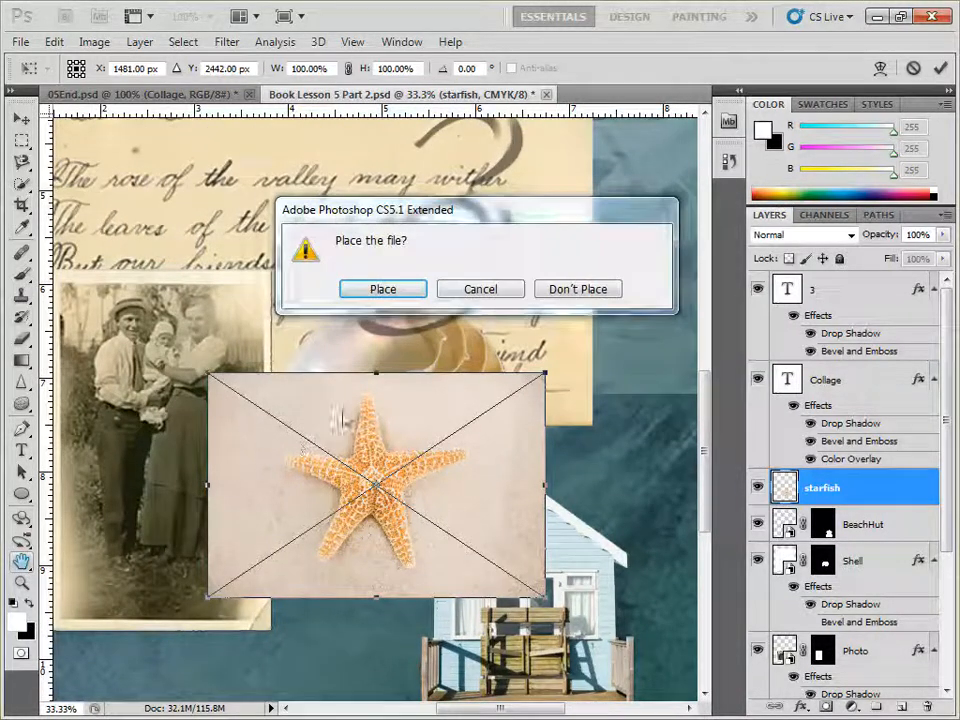
click(480, 288)
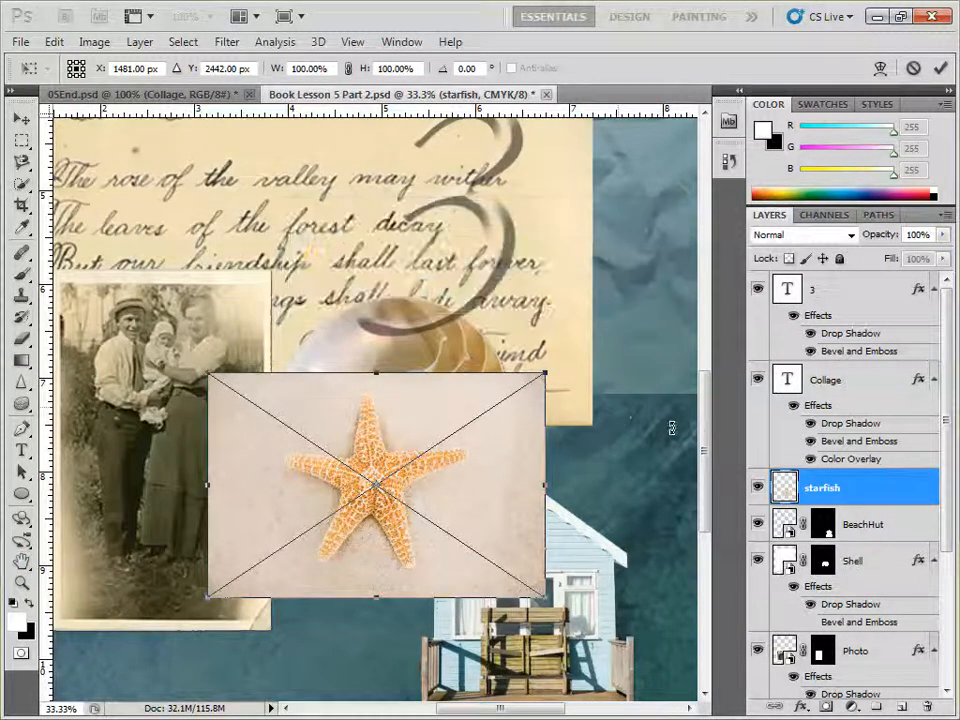
Step: Move the starfish image up to the upper left corner of the page, above the letter
drag(703, 439, 697, 362)
scroll(560, 490, down, 1)
drag(422, 624, 243, 144)
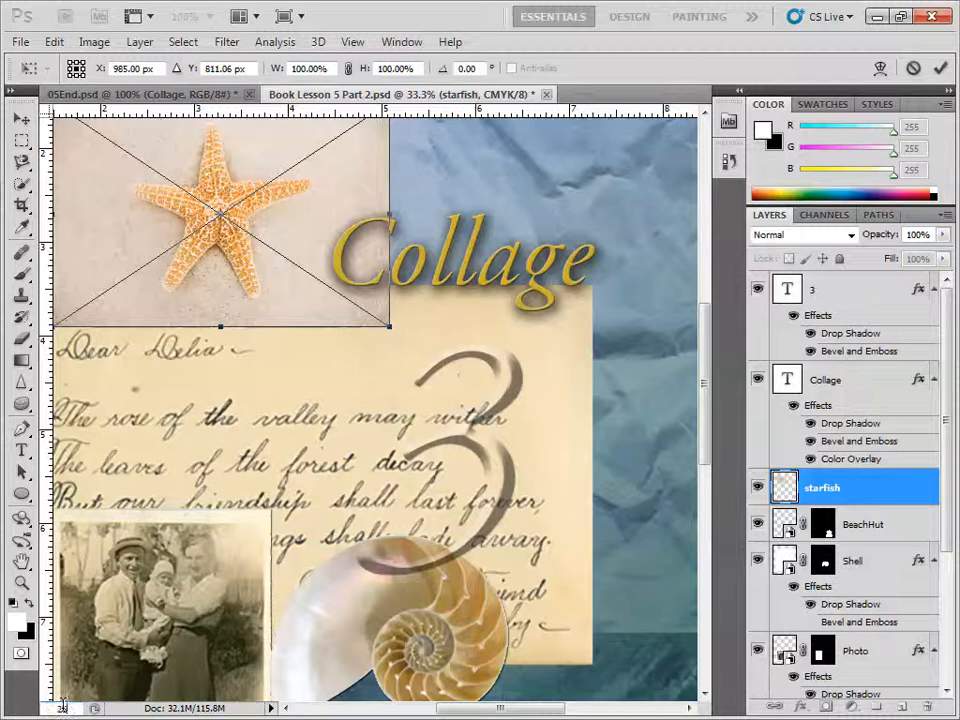
text(25)
key(Return)
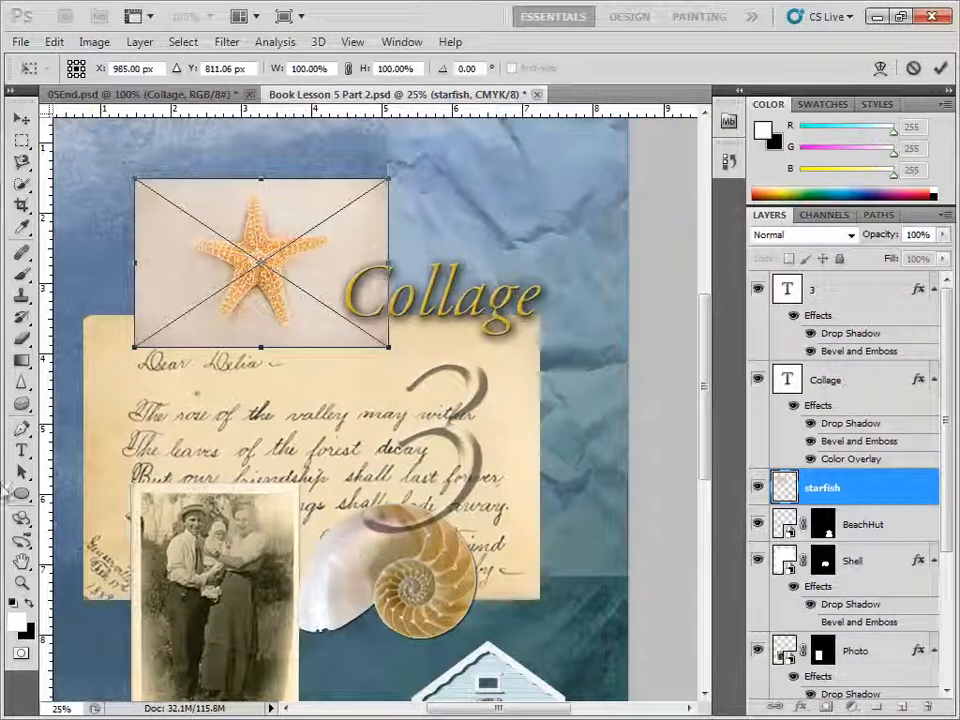
drag(291, 320, 208, 256)
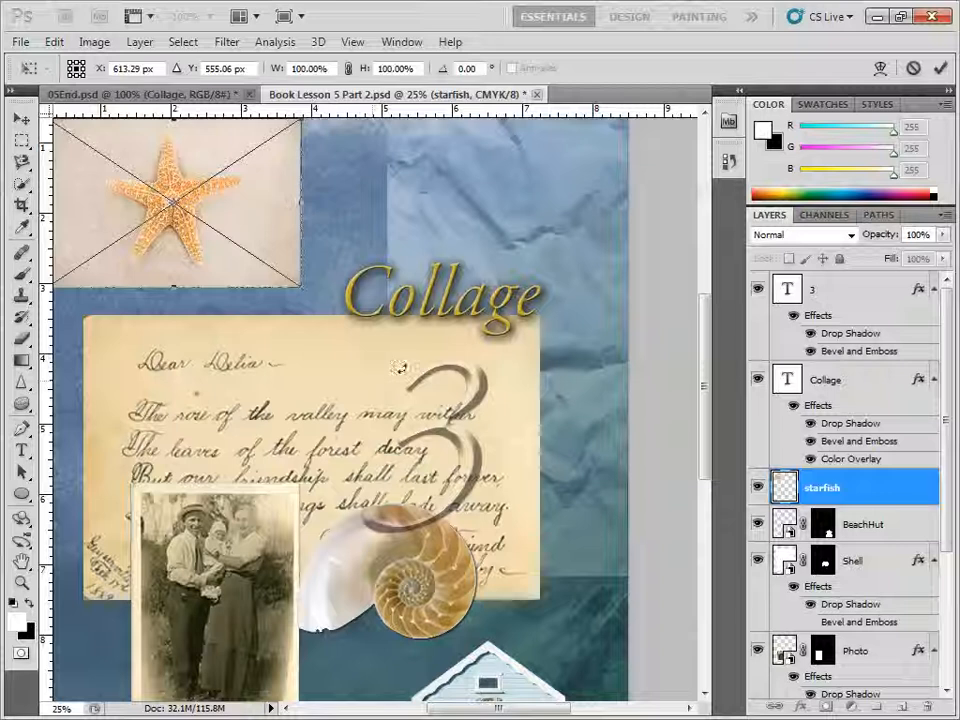
Step: Enlarge the starfish image proportionally to about 131 percent, adjust its position in the page's upper left, and commit the placement
drag(301, 287, 357, 336)
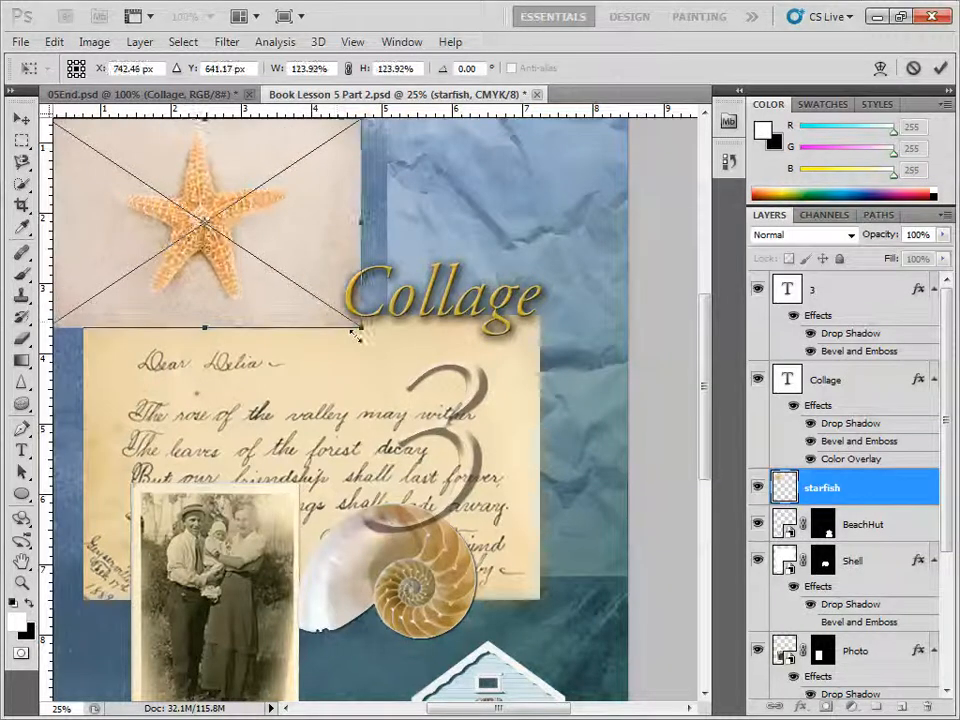
drag(294, 281, 274, 272)
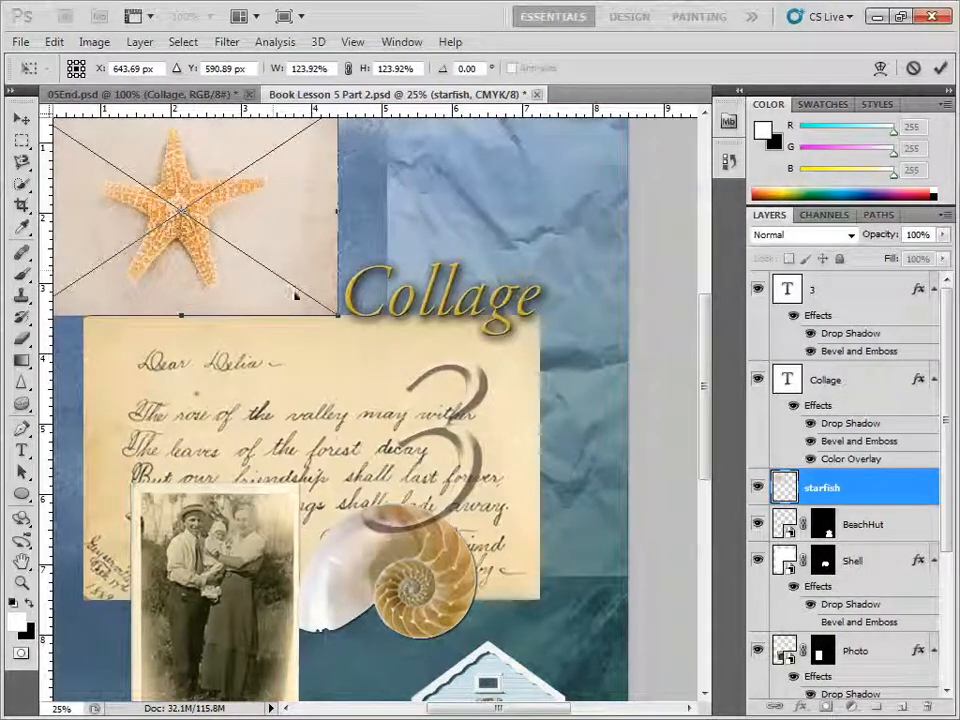
drag(337, 315, 348, 337)
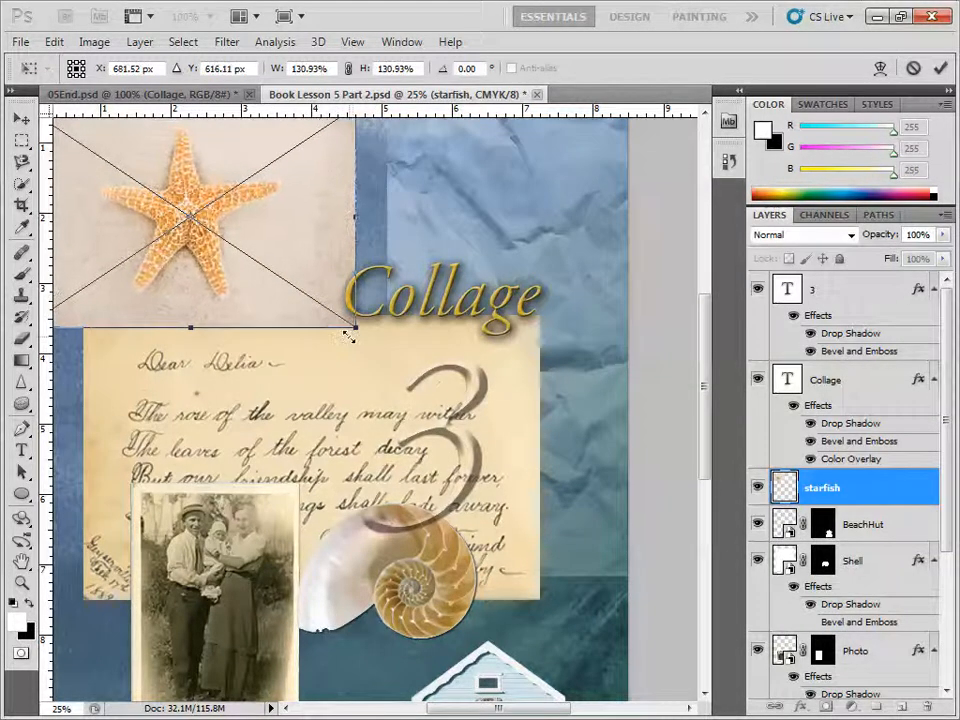
key(Return)
Step: Set up the Magic Wand tool with a tolerance of 32 for selecting on the starfish layer
key(z)
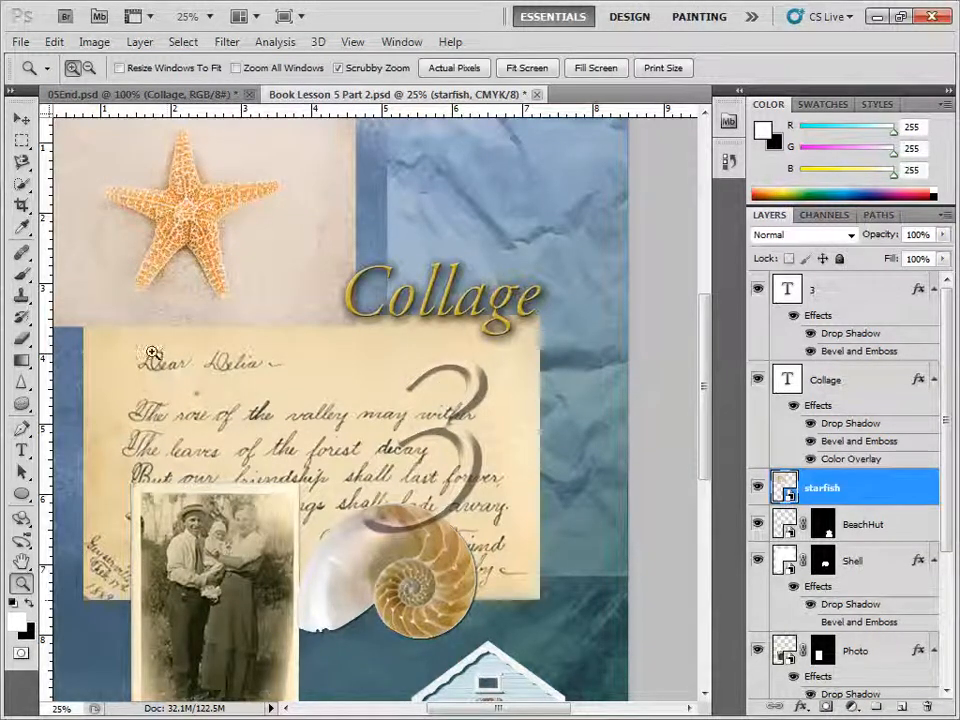
click(167, 223)
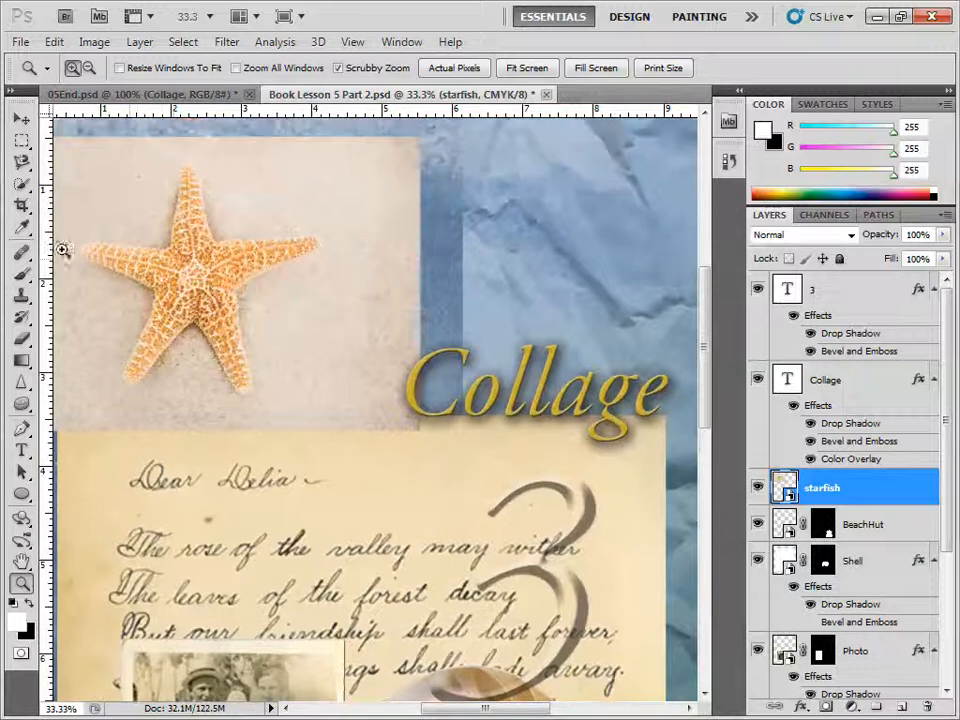
click(22, 185)
click(92, 200)
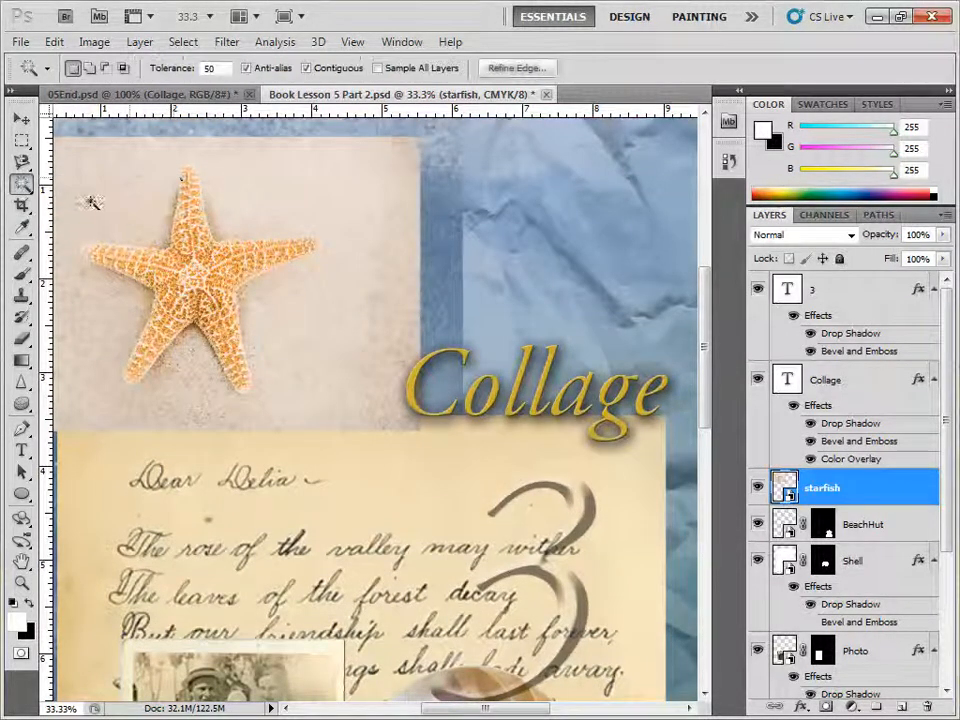
click(209, 68)
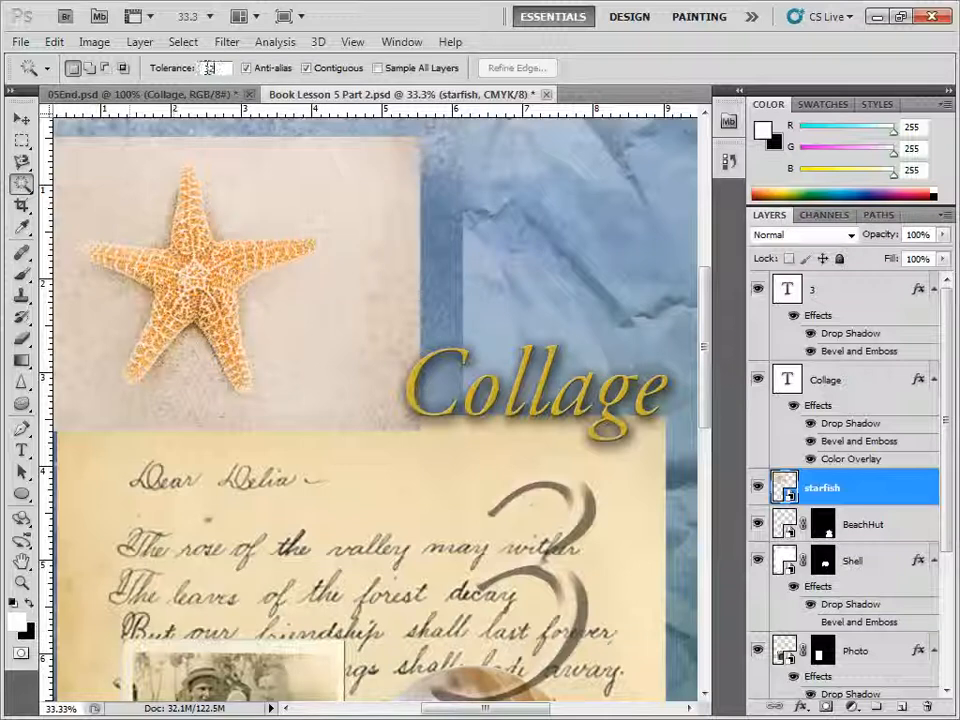
Step: Try the Magic Wand on the beige background, clear that selection, and sample the starfish's centre instead
click(246, 193)
key(ctrl+d)
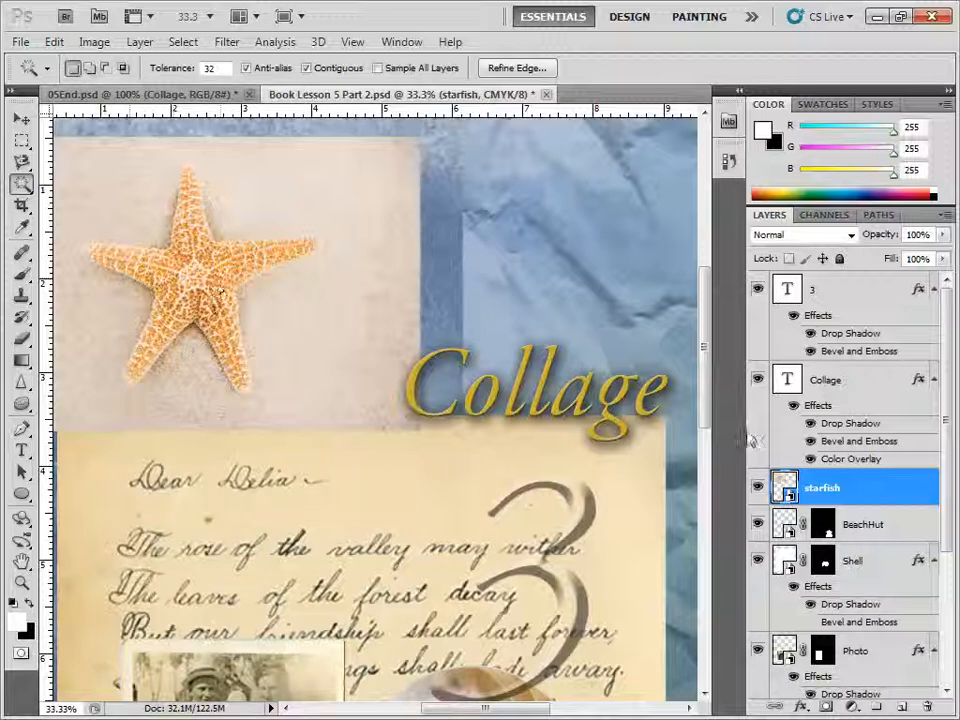
shift+click(195, 270)
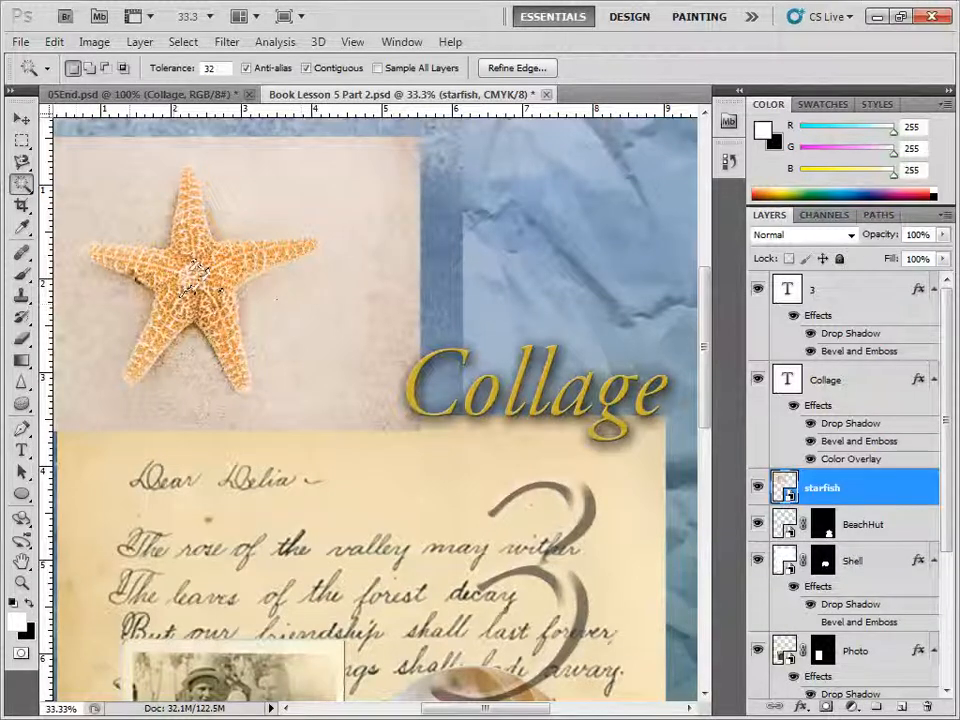
Step: Extend the selection from the starfish's centre along its right arm with the Quick Selection tool, without sampling all layers
click(22, 184)
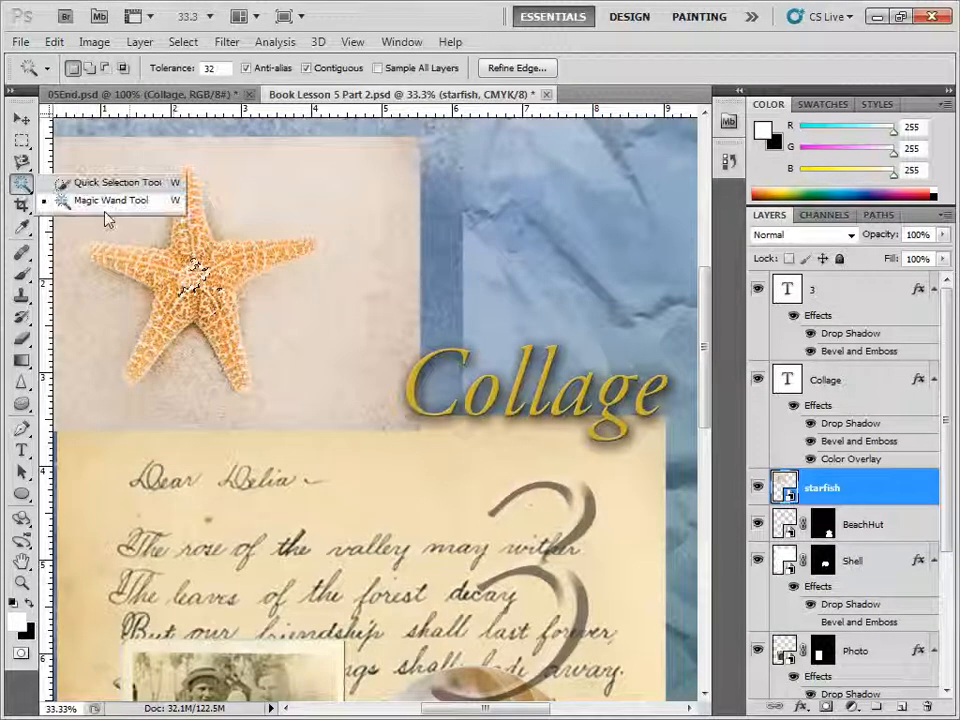
click(95, 181)
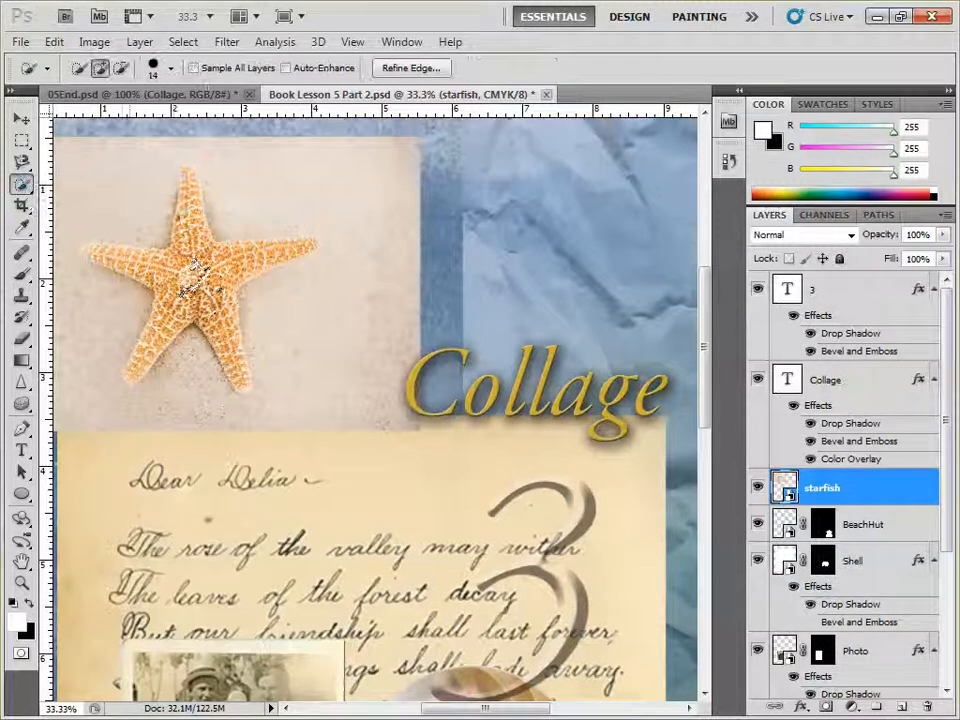
mouse_move(197, 266)
mouse_down()
mouse_move(190, 215)
mouse_move(255, 258)
mouse_move(296, 248)
mouse_up()
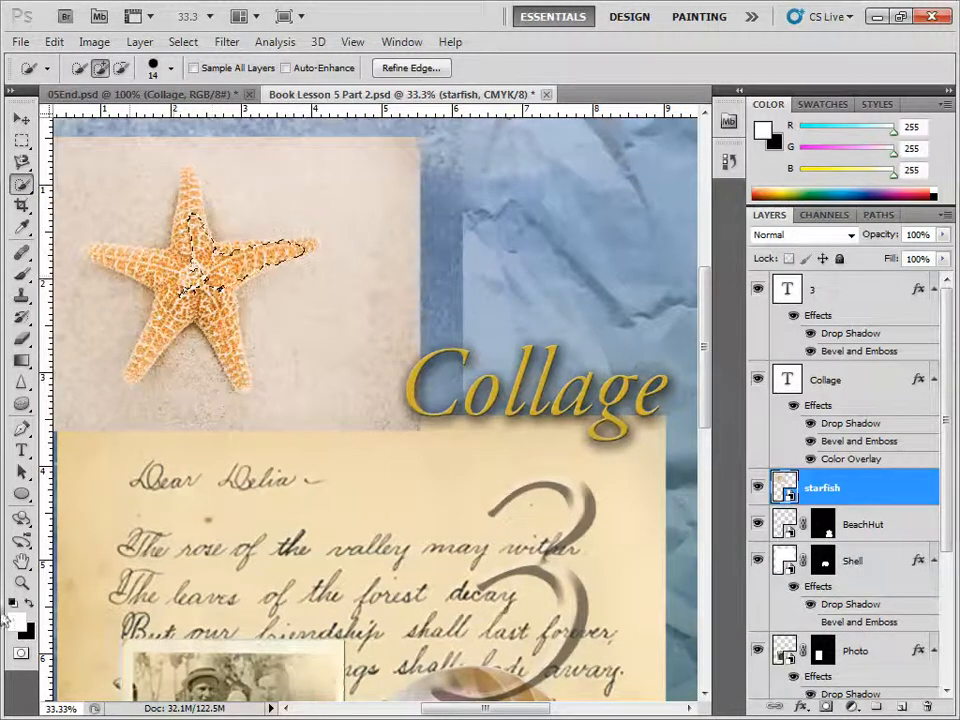
click(22, 583)
click(195, 328)
click(148, 300)
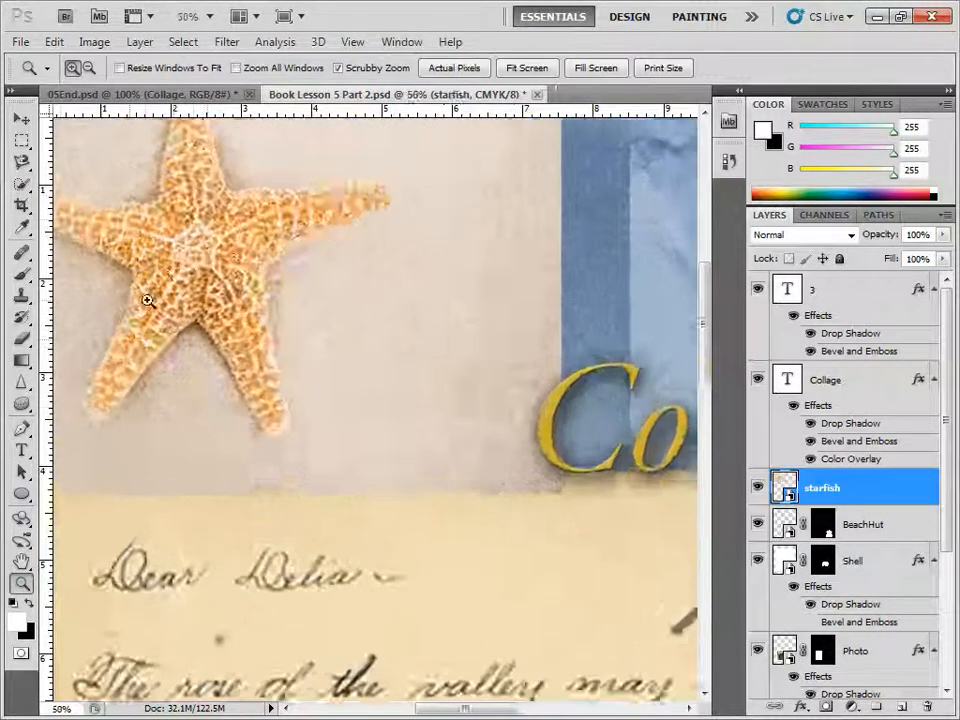
drag(430, 708, 413, 712)
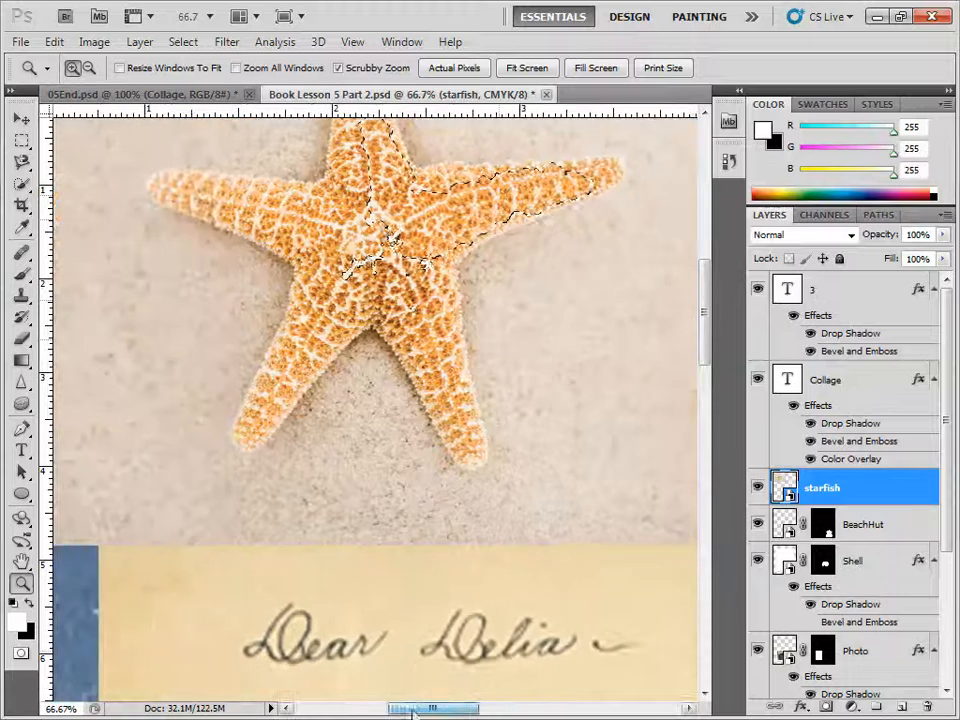
drag(699, 364, 704, 330)
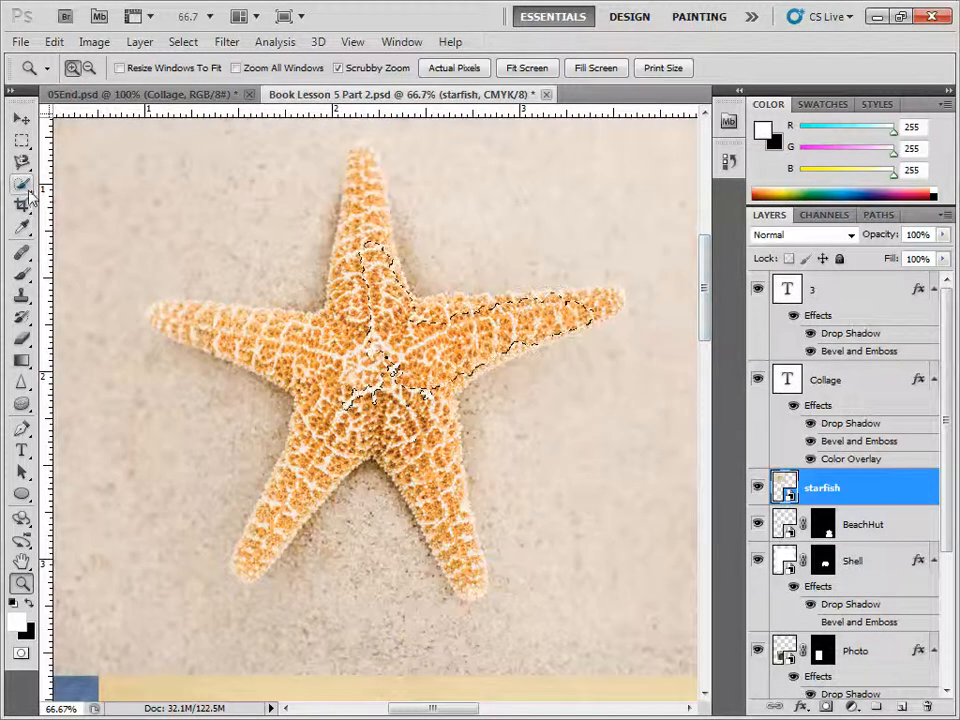
click(22, 184)
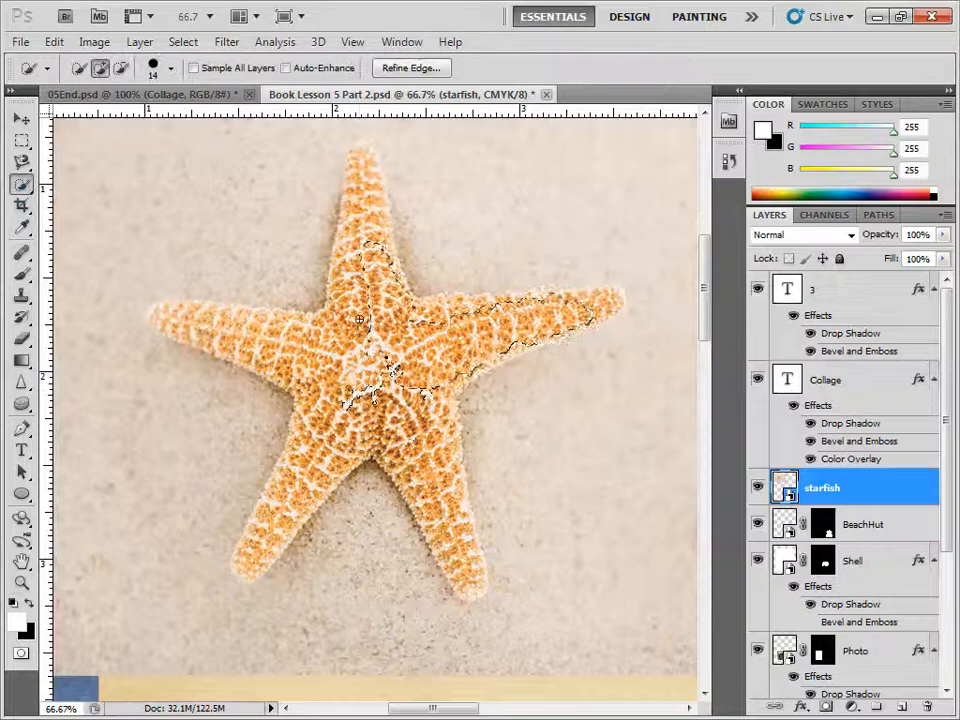
mouse_move(359, 200)
mouse_down()
mouse_move(363, 155)
mouse_move(399, 291)
mouse_move(357, 184)
mouse_move(362, 155)
mouse_move(352, 156)
mouse_move(351, 244)
mouse_move(327, 277)
mouse_move(331, 311)
mouse_move(357, 160)
mouse_move(367, 160)
mouse_move(378, 190)
mouse_move(378, 162)
mouse_move(419, 317)
mouse_move(506, 301)
mouse_move(463, 291)
mouse_move(446, 296)
mouse_move(619, 307)
mouse_up()
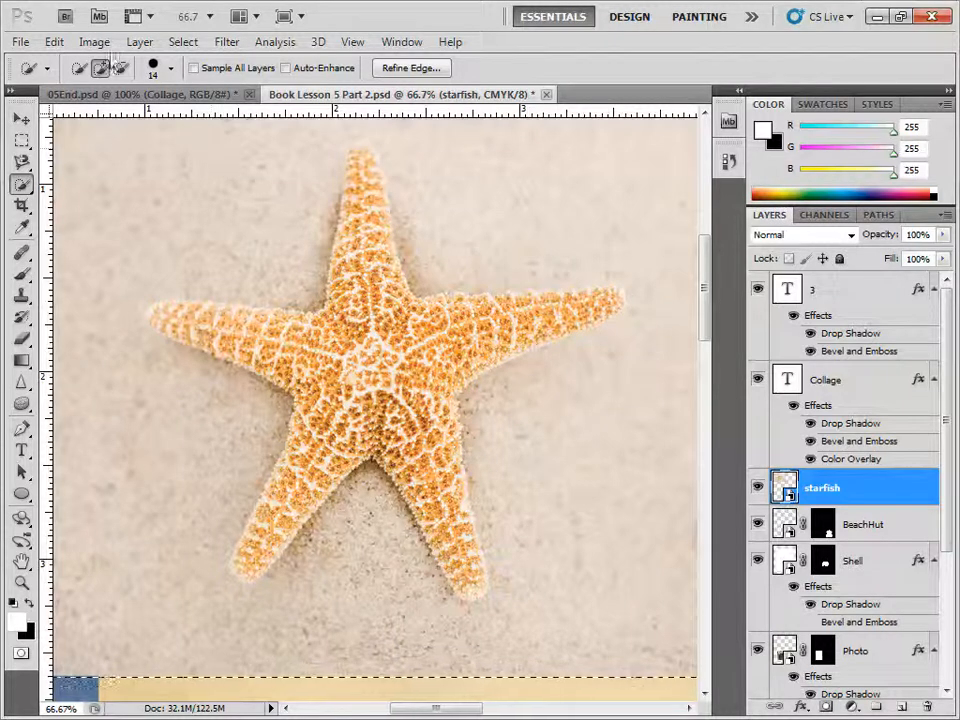
click(54, 42)
click(84, 55)
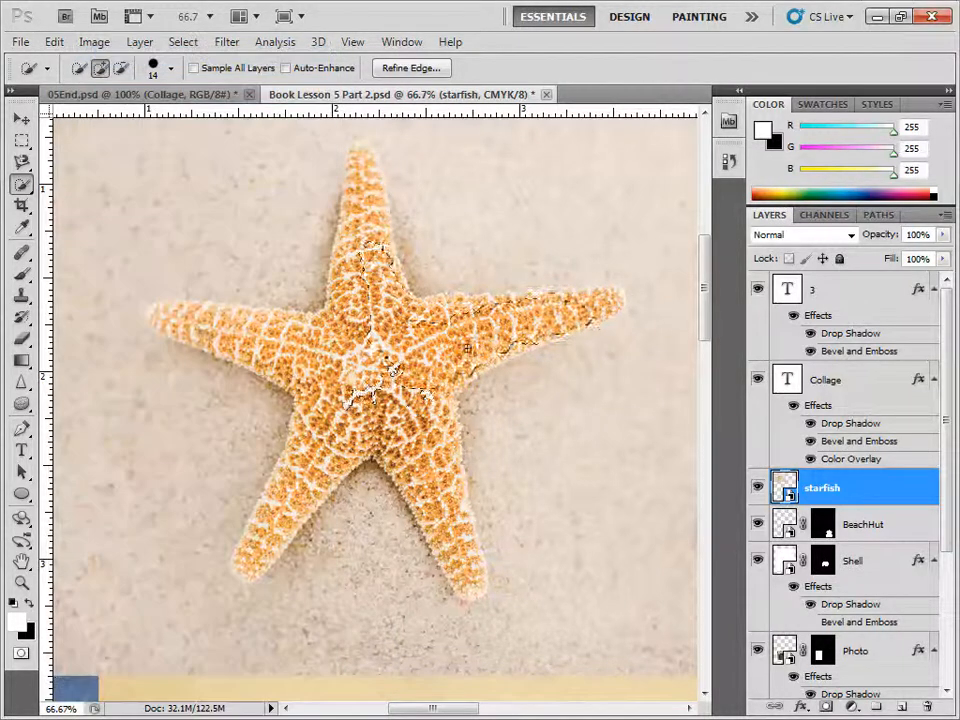
Step: Add the starfish's two lower arms and its left arm to the selection with Quick Selection strokes
drag(444, 497, 470, 582)
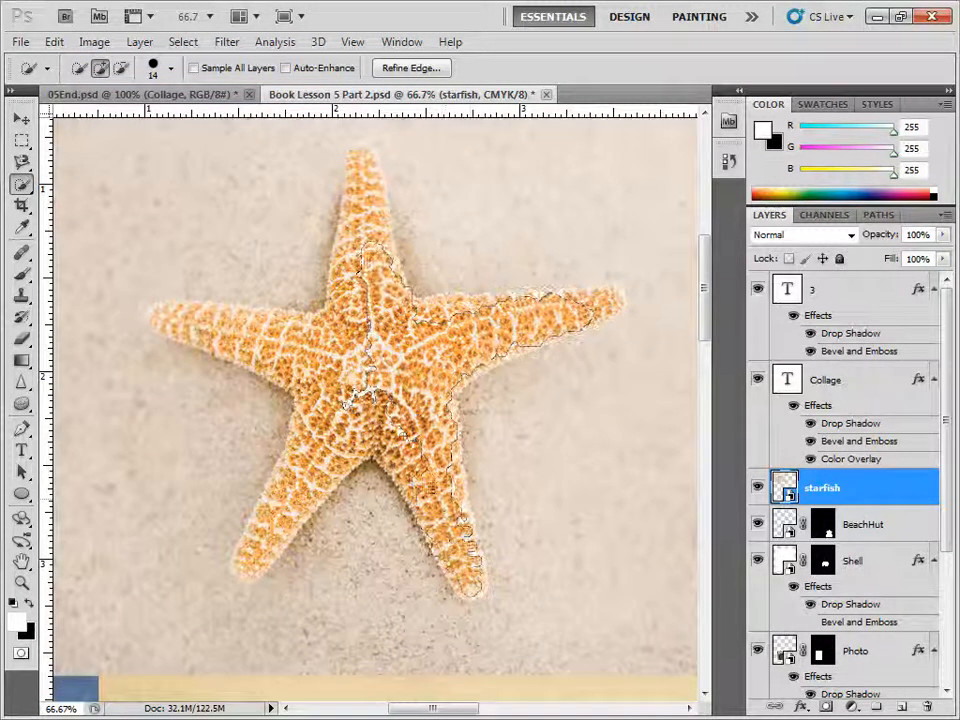
drag(338, 460, 252, 566)
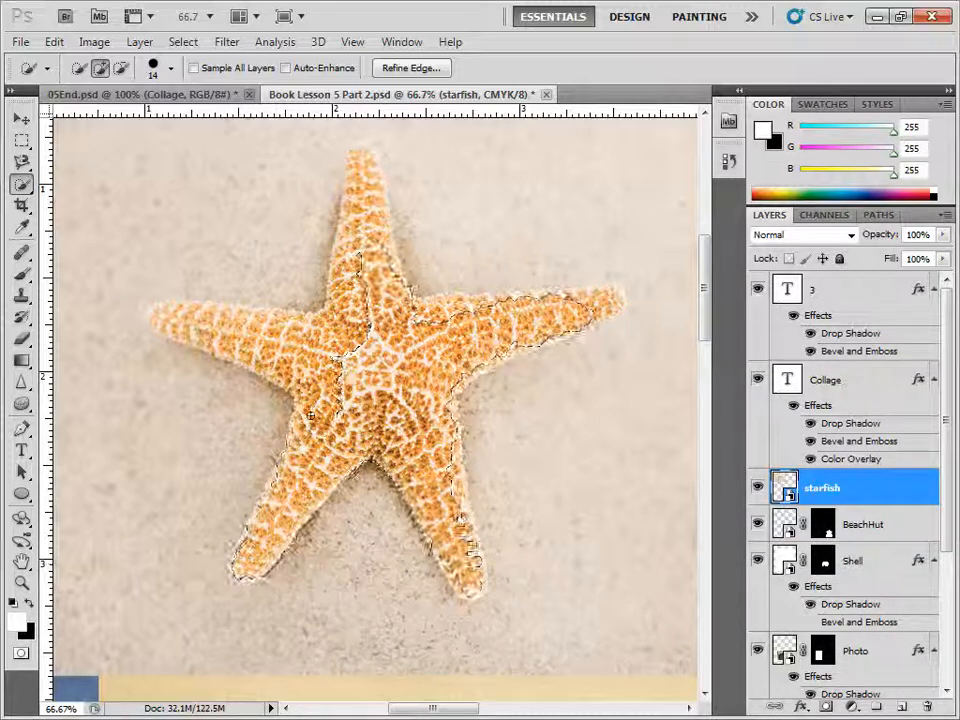
mouse_move(306, 405)
mouse_down()
mouse_move(258, 356)
mouse_move(150, 315)
mouse_up()
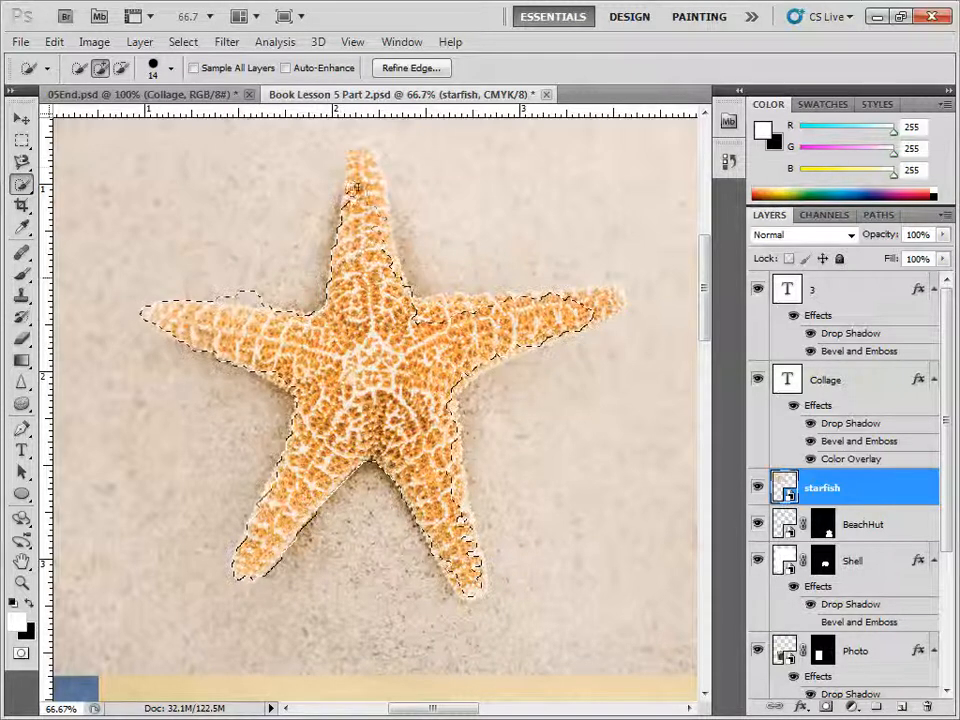
mouse_move(357, 187)
mouse_down()
mouse_move(366, 154)
mouse_move(356, 162)
mouse_move(384, 205)
mouse_up()
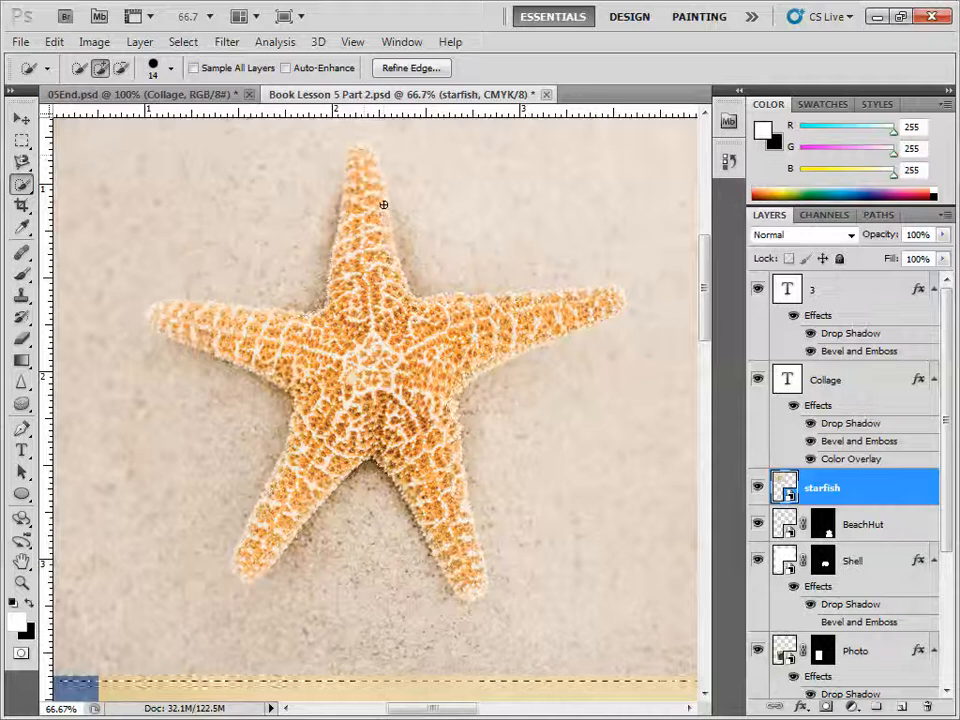
click(54, 41)
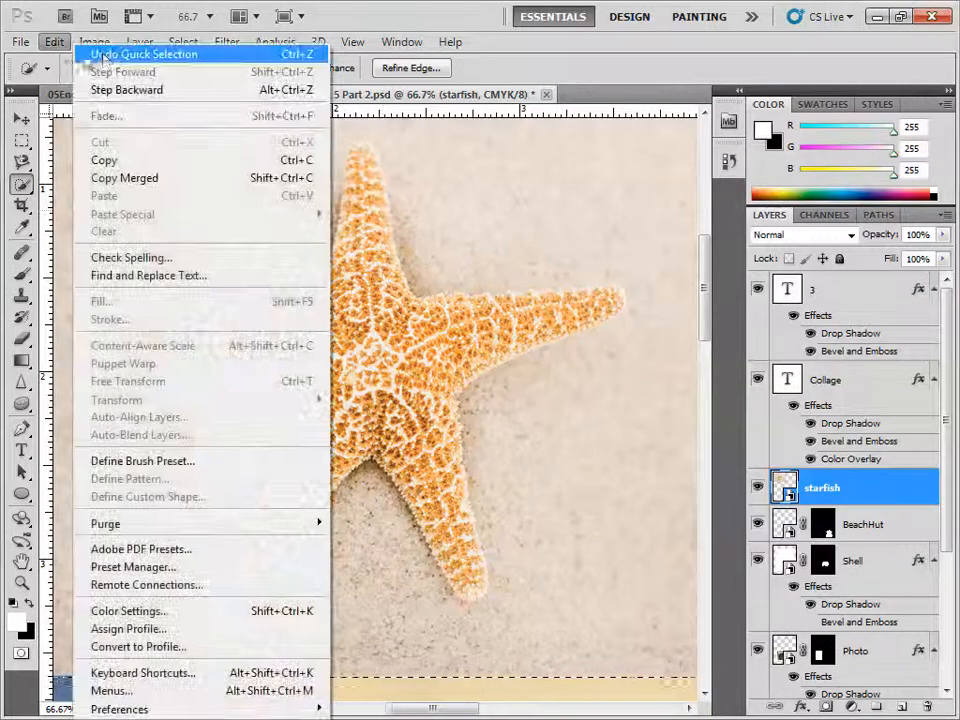
click(103, 55)
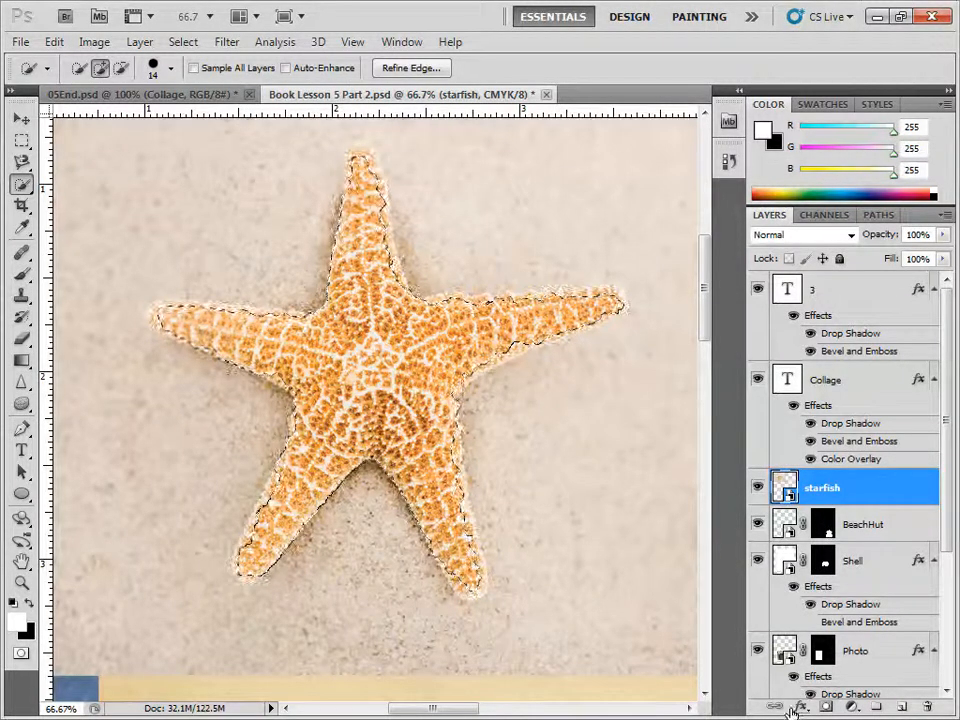
Step: Add a layer mask to the starfish layer from the selection and check that the foreground colour is black
click(826, 707)
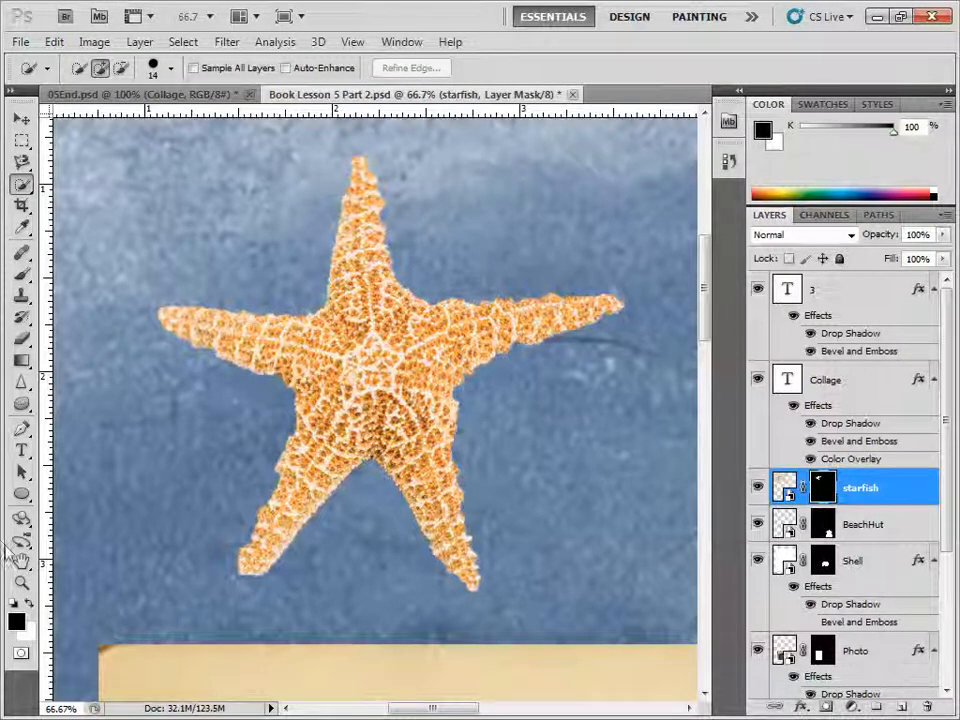
click(15, 622)
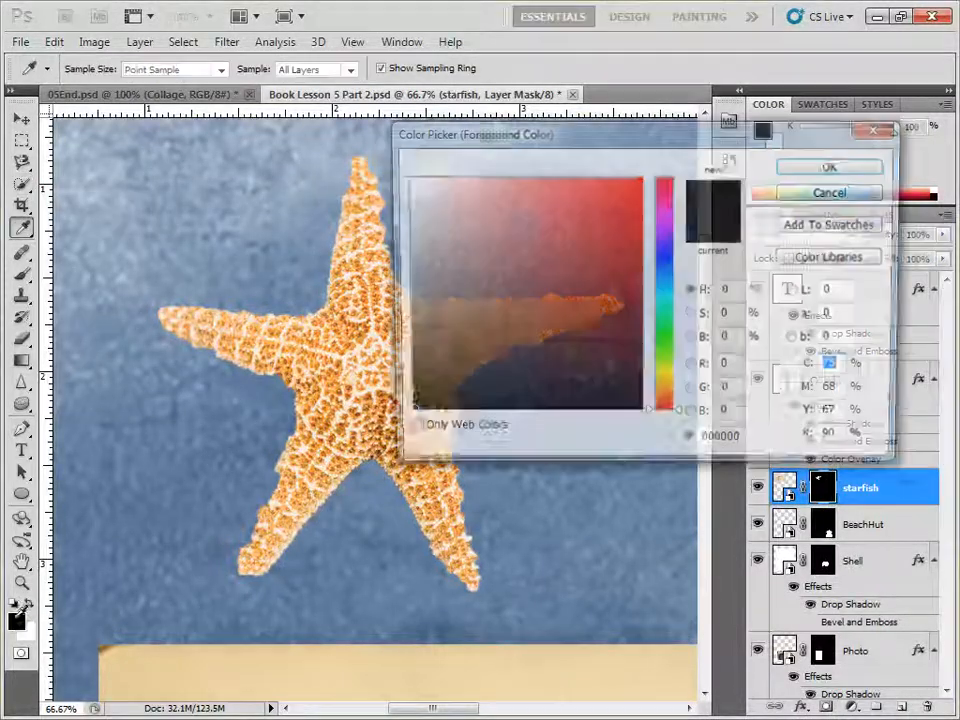
click(855, 191)
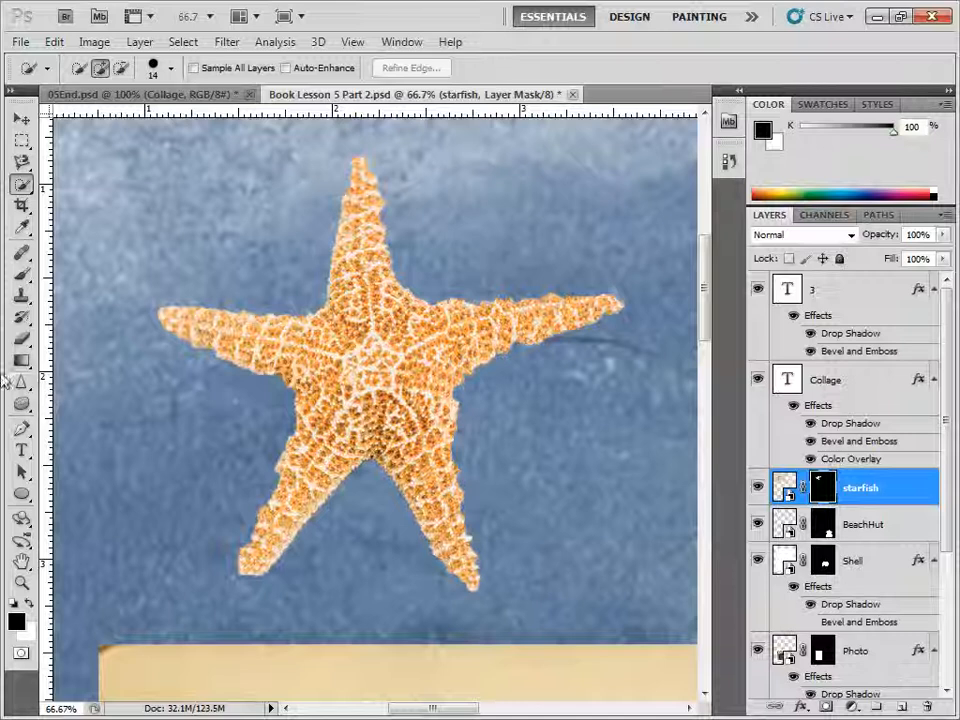
Step: Paint black on the starfish mask along the right arm's upper edge with a 50 px brush at 44% hardness
click(22, 273)
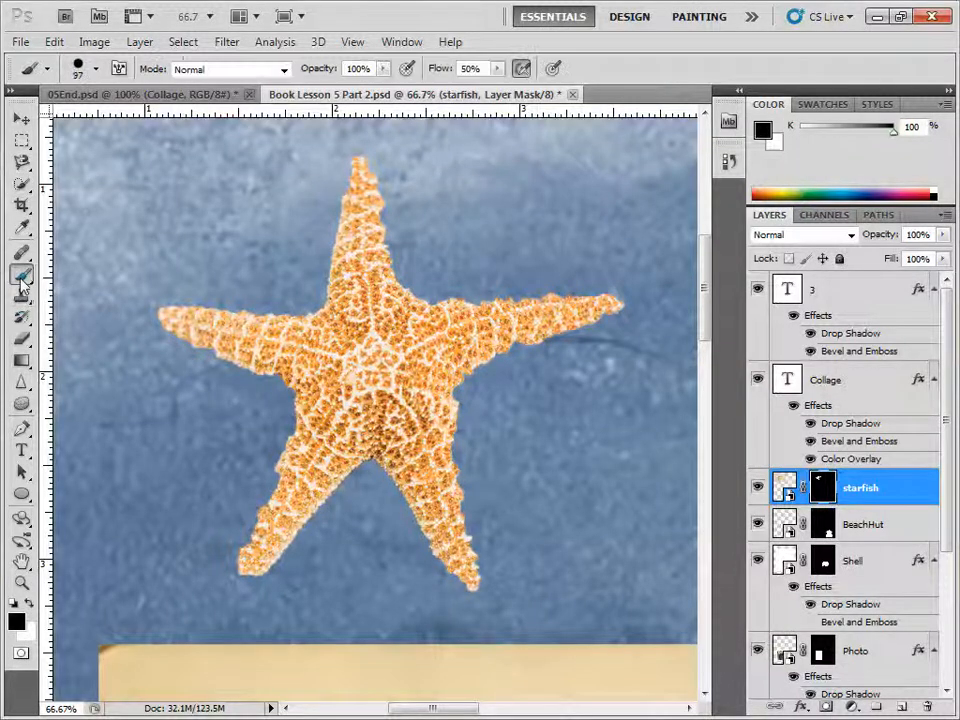
click(88, 274)
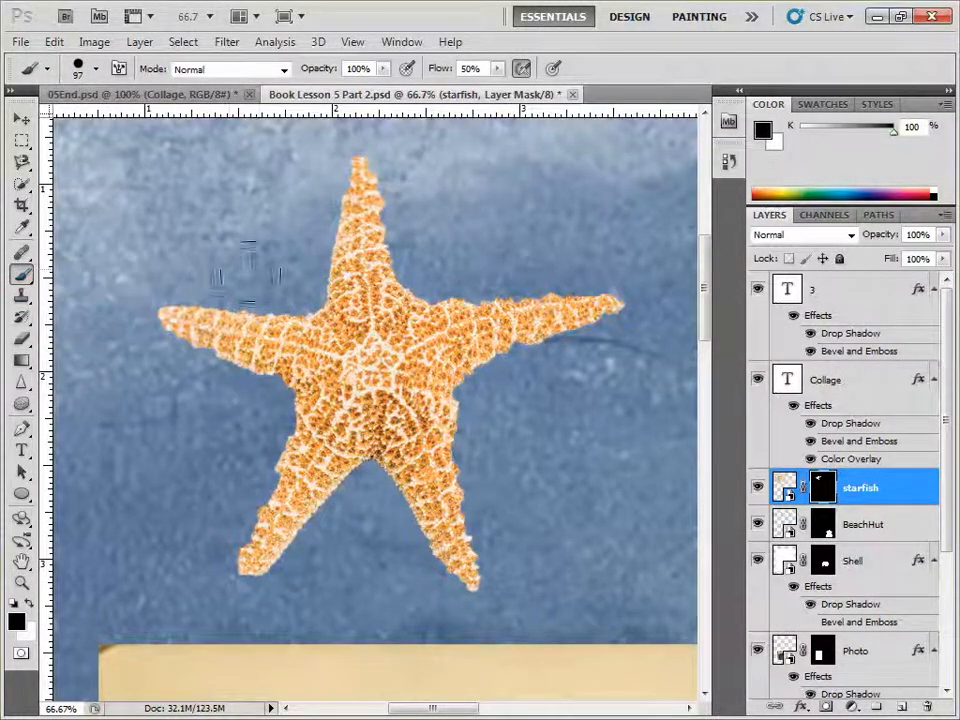
click(96, 69)
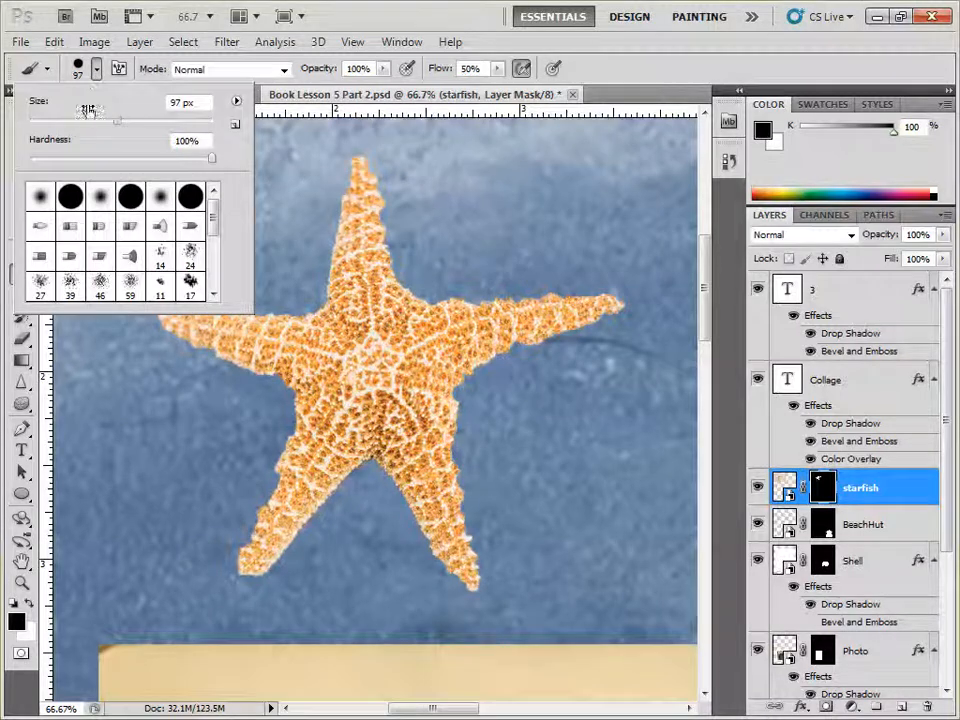
drag(92, 122, 74, 121)
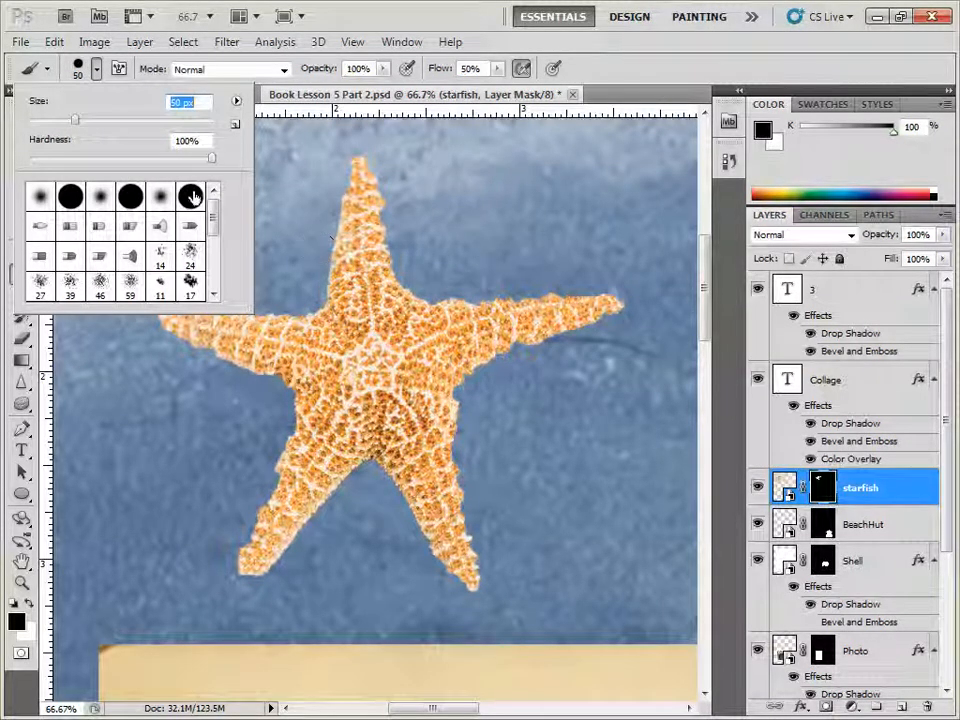
drag(211, 163, 110, 163)
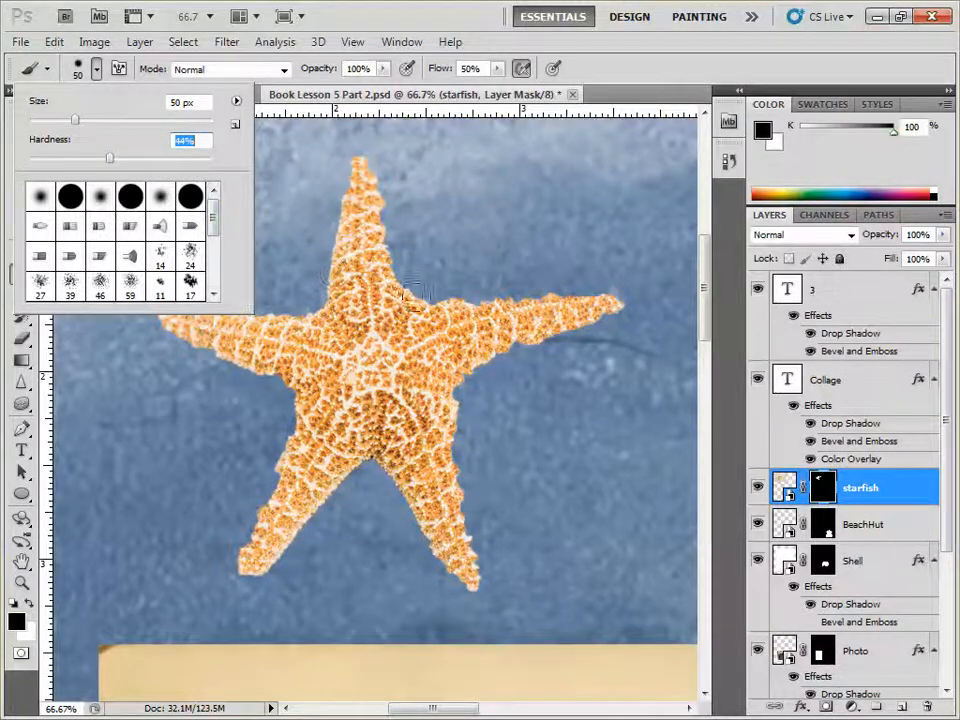
click(445, 295)
drag(445, 295, 478, 296)
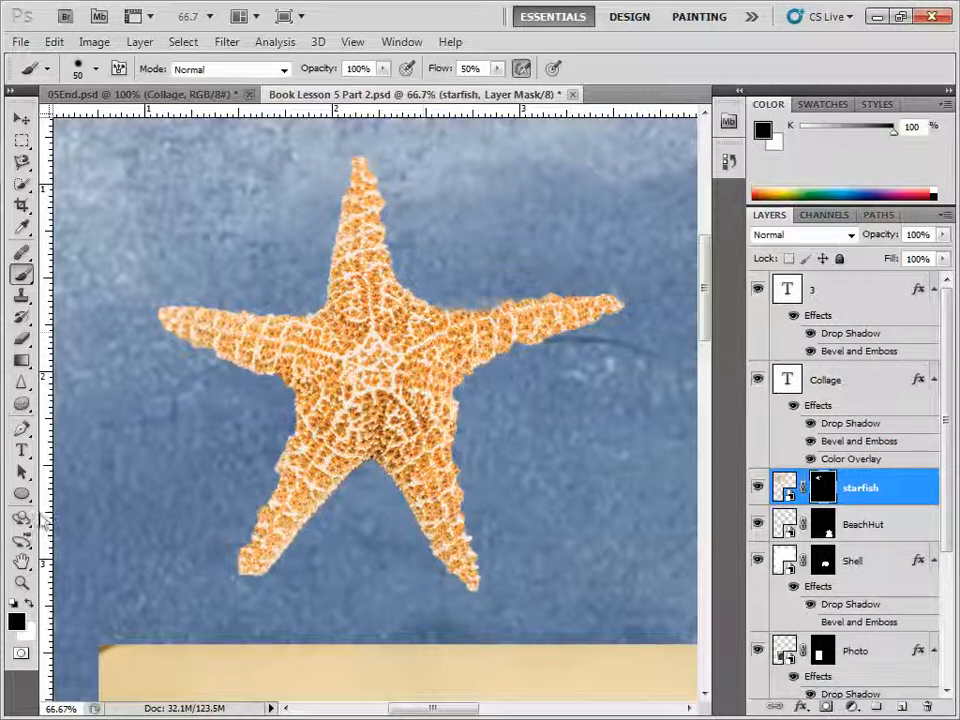
Step: Switch the foreground colour to white and paint on the mask along all five arms to restore the starfish's edges
click(29, 605)
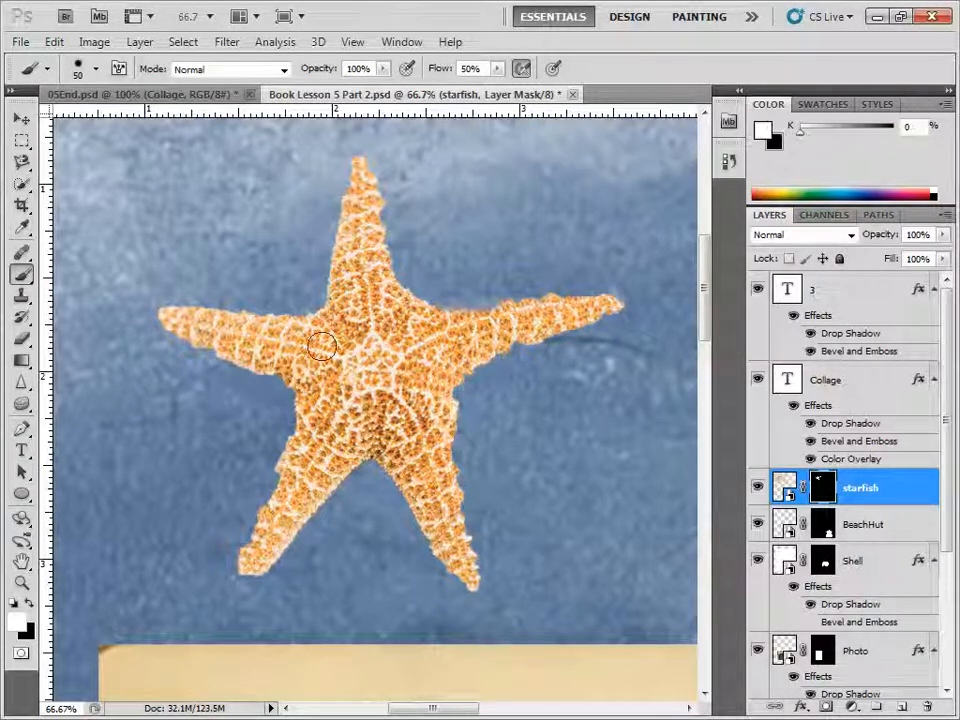
click(15, 620)
click(852, 166)
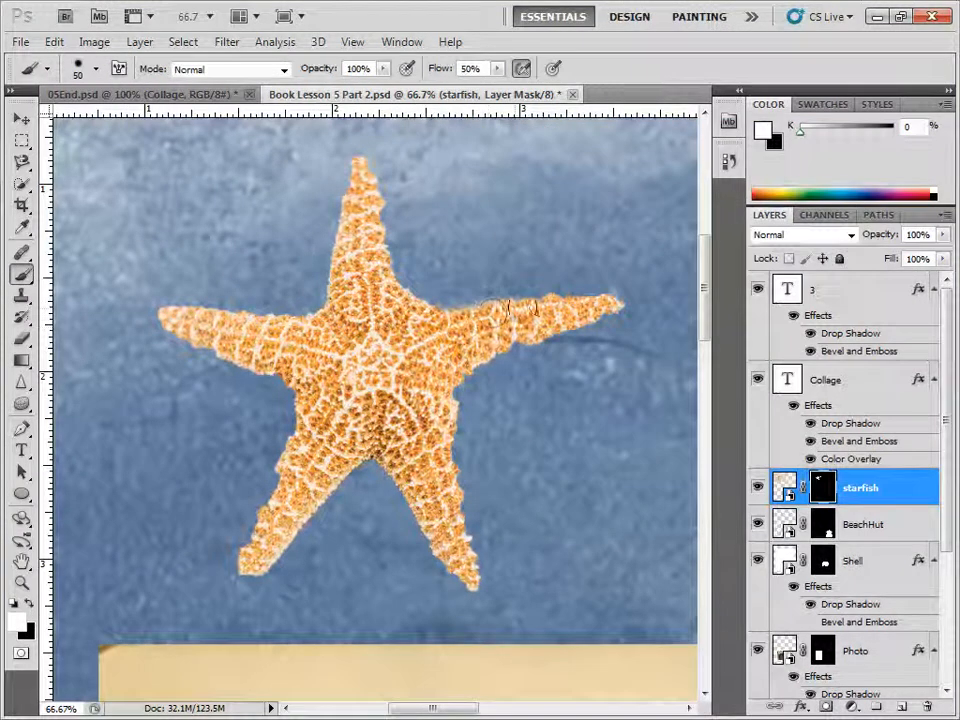
mouse_move(520, 313)
mouse_down()
mouse_move(621, 297)
mouse_move(546, 328)
mouse_move(592, 320)
mouse_move(540, 332)
mouse_up()
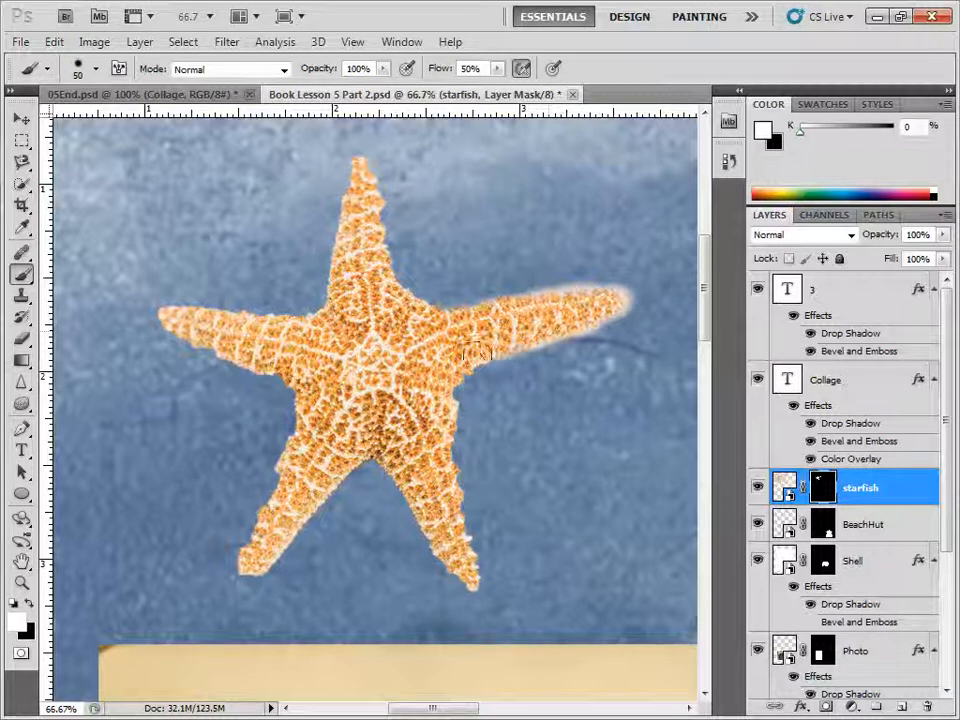
mouse_move(463, 373)
mouse_down()
mouse_move(443, 423)
mouse_move(449, 389)
mouse_move(463, 378)
mouse_move(443, 458)
mouse_move(448, 441)
mouse_move(481, 597)
mouse_move(449, 584)
mouse_move(437, 555)
mouse_move(435, 538)
mouse_move(479, 603)
mouse_move(439, 563)
mouse_move(430, 514)
mouse_move(456, 543)
mouse_move(470, 595)
mouse_move(479, 573)
mouse_move(402, 455)
mouse_move(426, 499)
mouse_up()
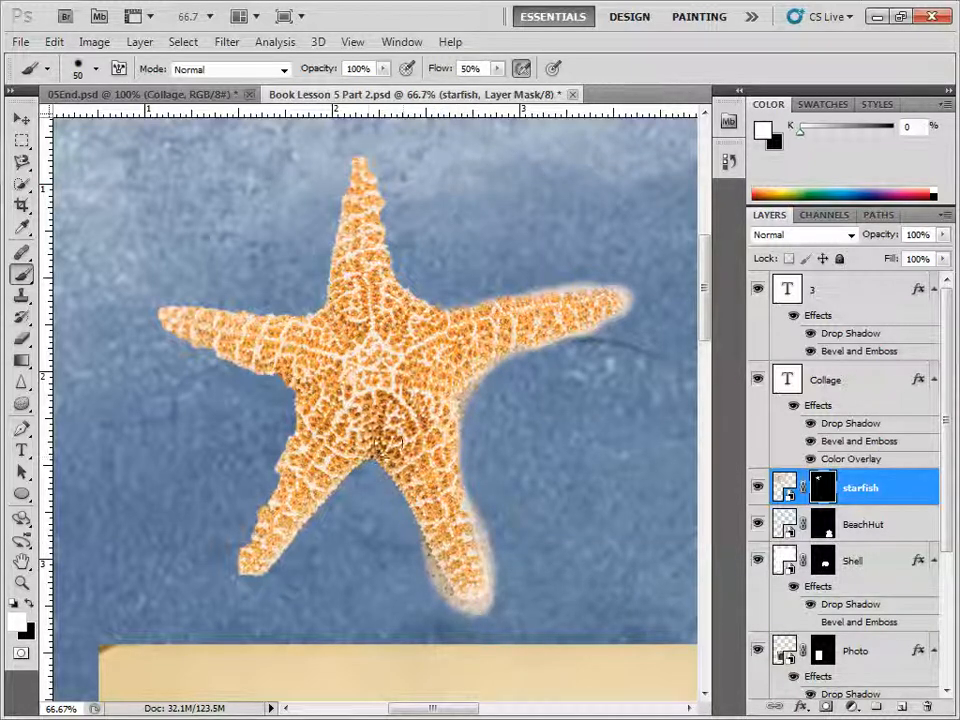
mouse_move(388, 440)
mouse_down()
mouse_move(338, 439)
mouse_move(245, 568)
mouse_move(300, 436)
mouse_move(296, 482)
mouse_move(310, 403)
mouse_move(278, 368)
mouse_move(296, 396)
mouse_move(258, 364)
mouse_move(196, 352)
mouse_move(164, 321)
mouse_move(309, 328)
mouse_move(203, 309)
mouse_move(311, 323)
mouse_move(166, 306)
mouse_move(175, 331)
mouse_move(192, 332)
mouse_move(150, 318)
mouse_up()
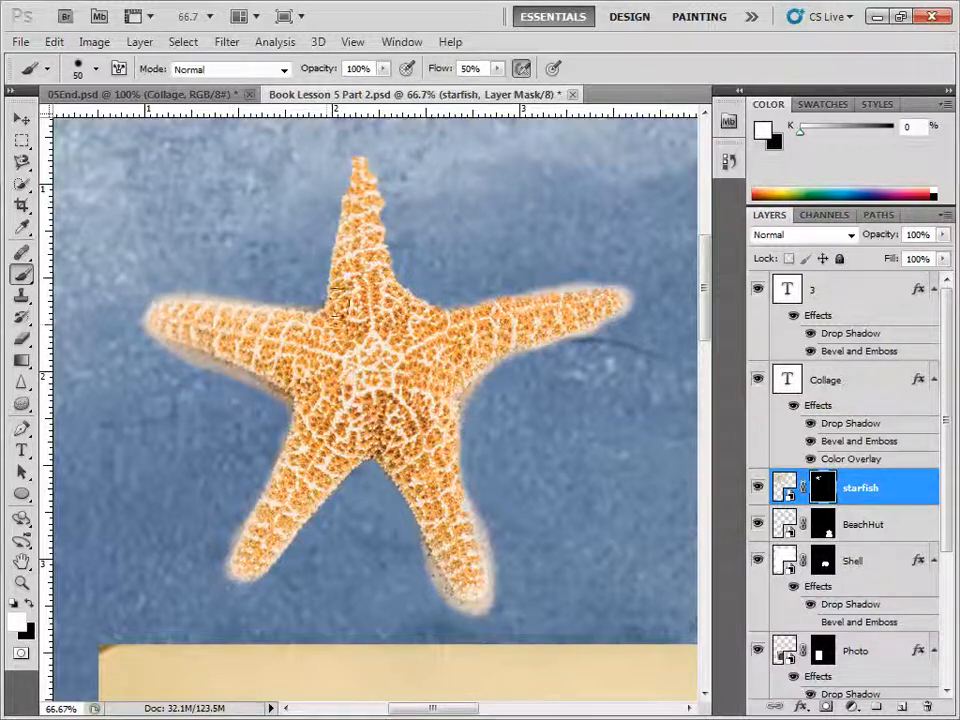
mouse_move(337, 300)
mouse_down()
mouse_move(337, 260)
mouse_move(366, 161)
mouse_move(382, 234)
mouse_move(430, 312)
mouse_move(369, 255)
mouse_move(368, 162)
mouse_move(355, 160)
mouse_move(355, 171)
mouse_move(371, 147)
mouse_move(361, 142)
mouse_move(348, 245)
mouse_move(379, 308)
mouse_move(413, 300)
mouse_move(492, 315)
mouse_move(415, 305)
mouse_move(462, 318)
mouse_move(605, 297)
mouse_move(408, 303)
mouse_move(367, 290)
mouse_up()
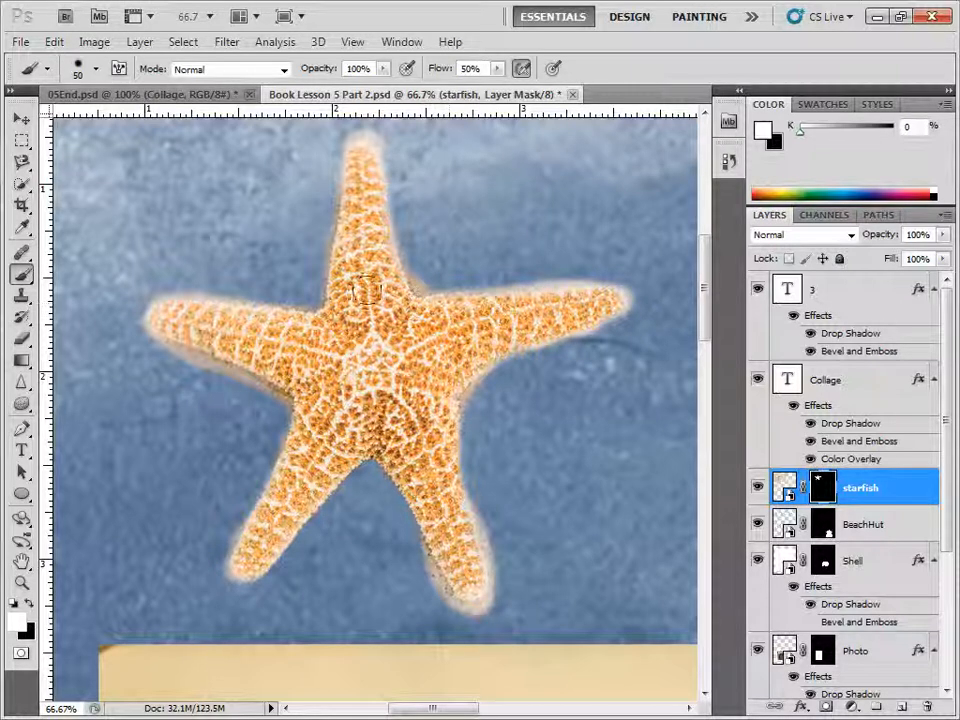
Step: Paint black on the starfish mask with a 26 px brush at 86% hardness to trim the fringe around all five arms
click(31, 604)
click(16, 620)
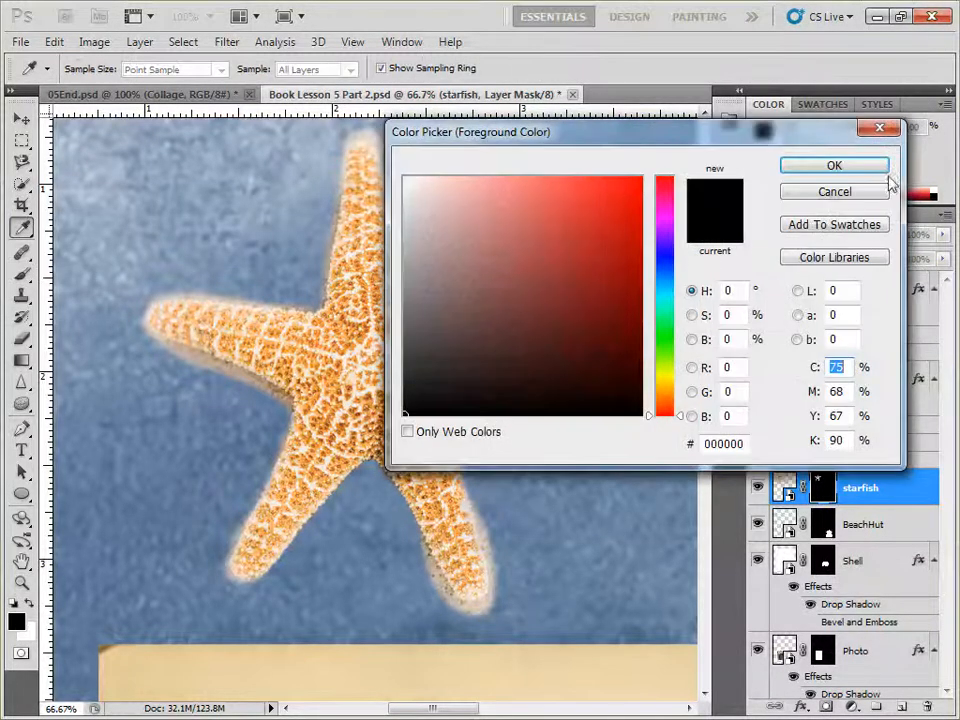
click(842, 166)
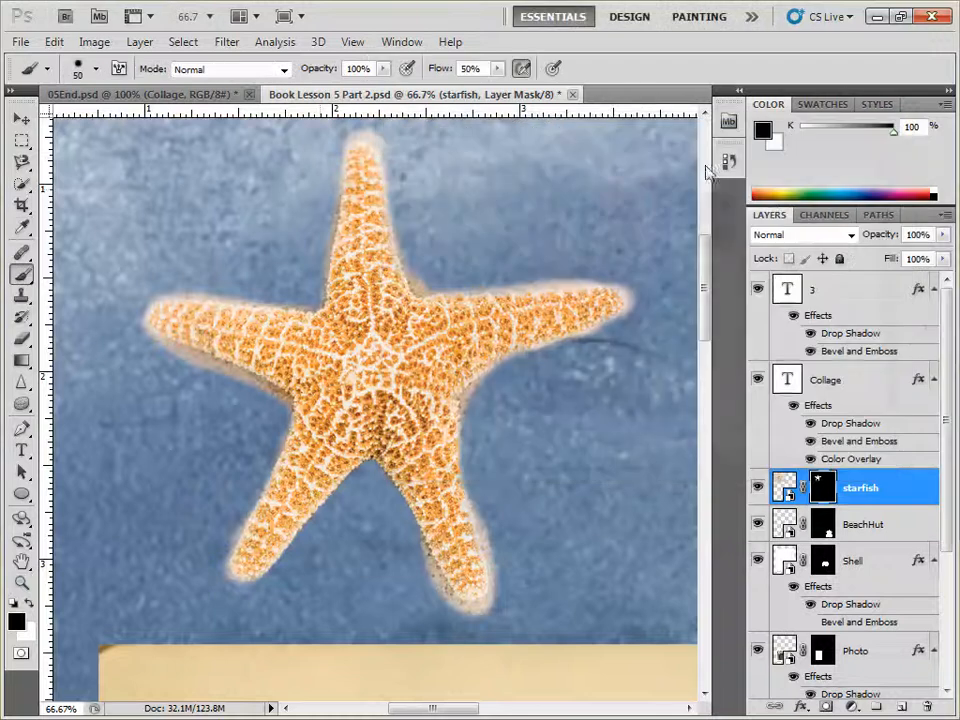
click(97, 72)
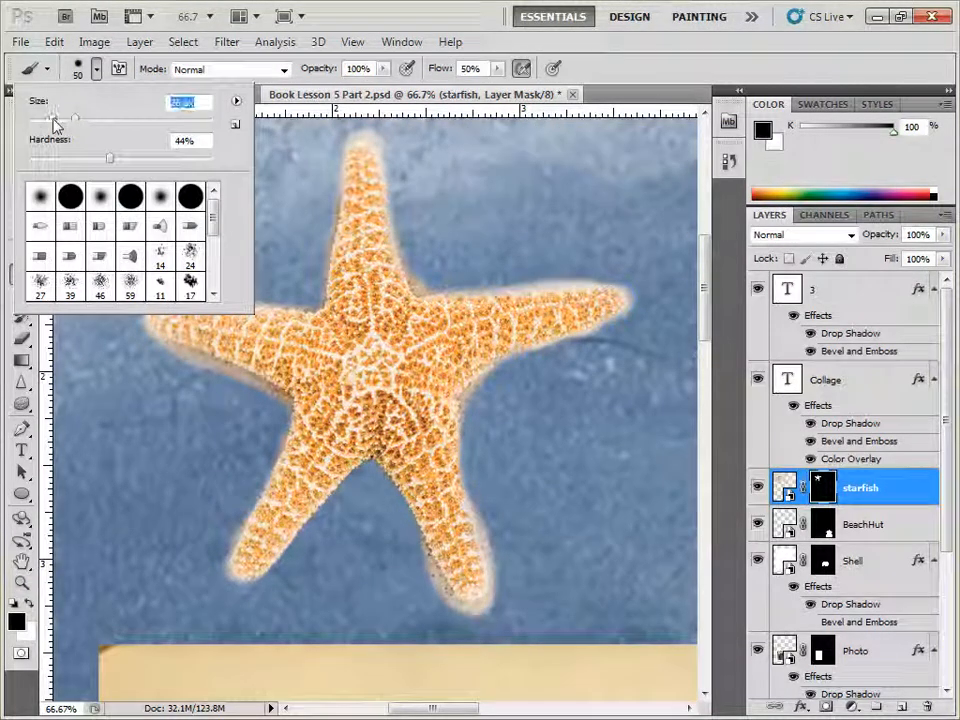
drag(75, 117, 52, 118)
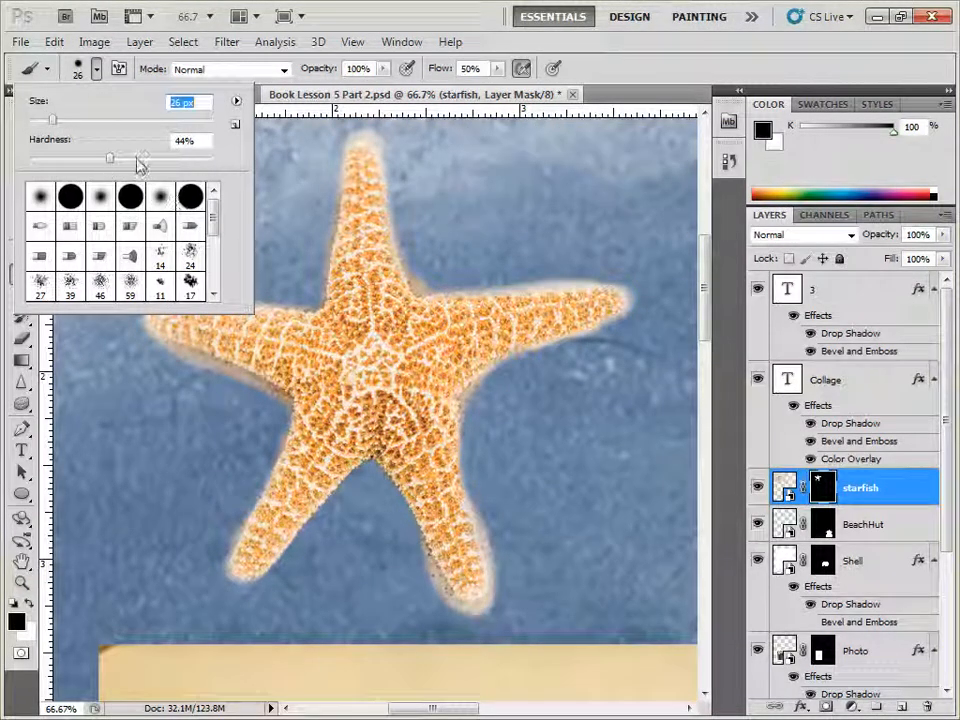
click(138, 160)
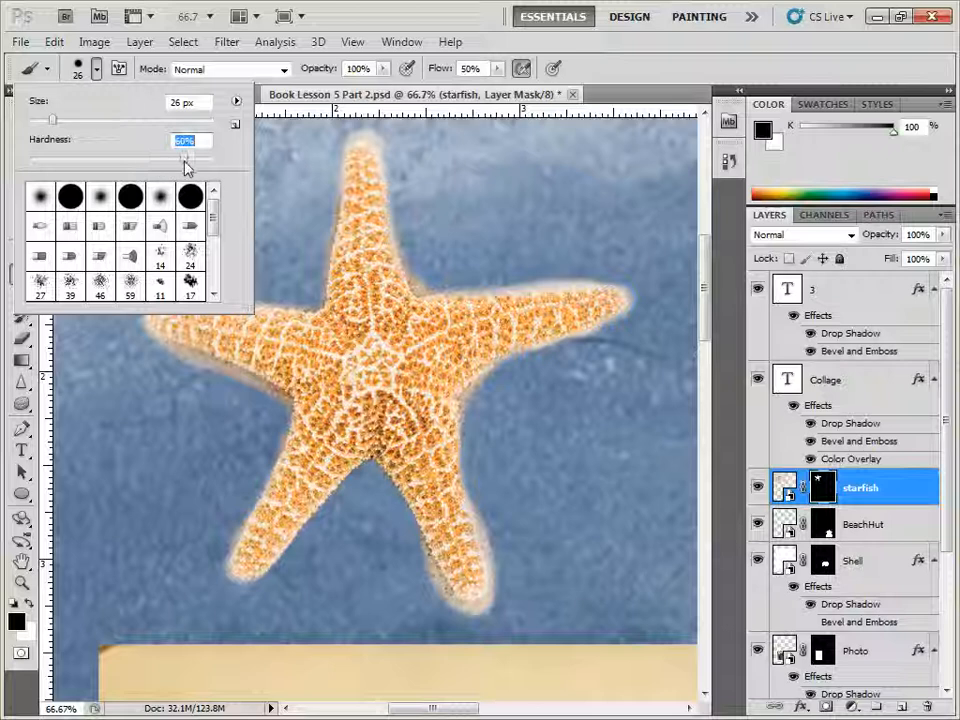
click(184, 160)
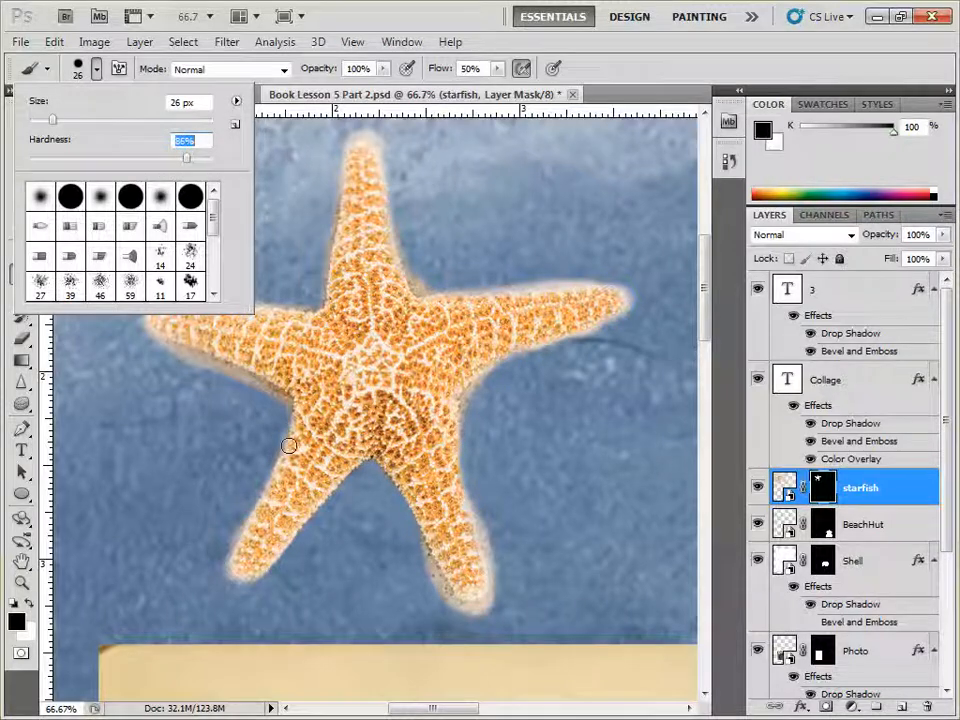
mouse_move(389, 146)
mouse_down()
mouse_move(359, 125)
mouse_move(382, 147)
mouse_up()
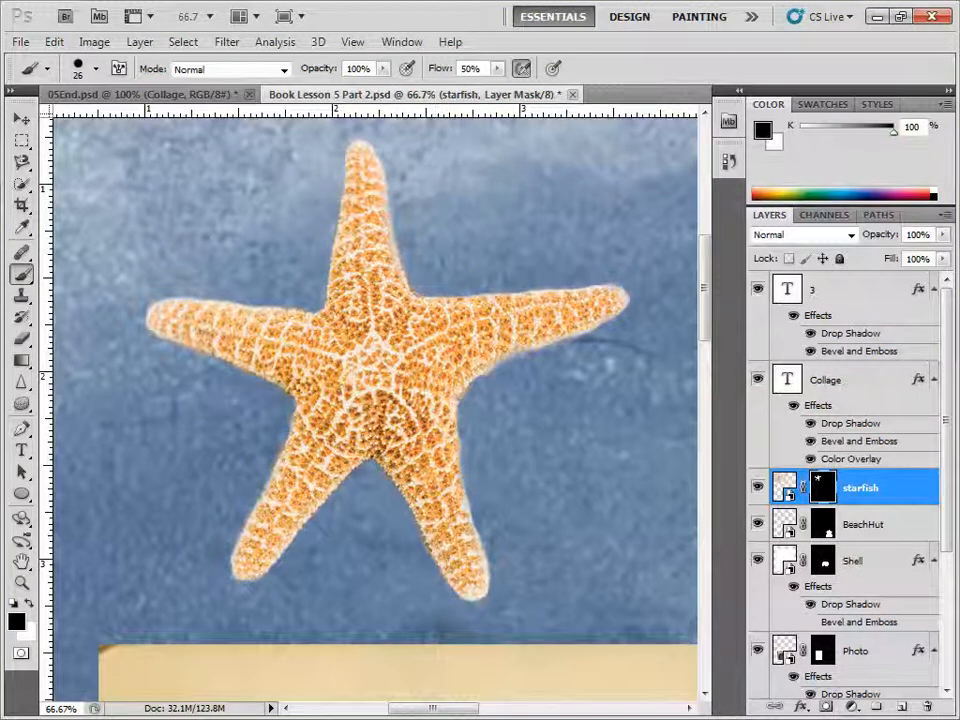
Step: Fit the whole collage in view and move the starfish image slightly up and to the left
double_click(22, 561)
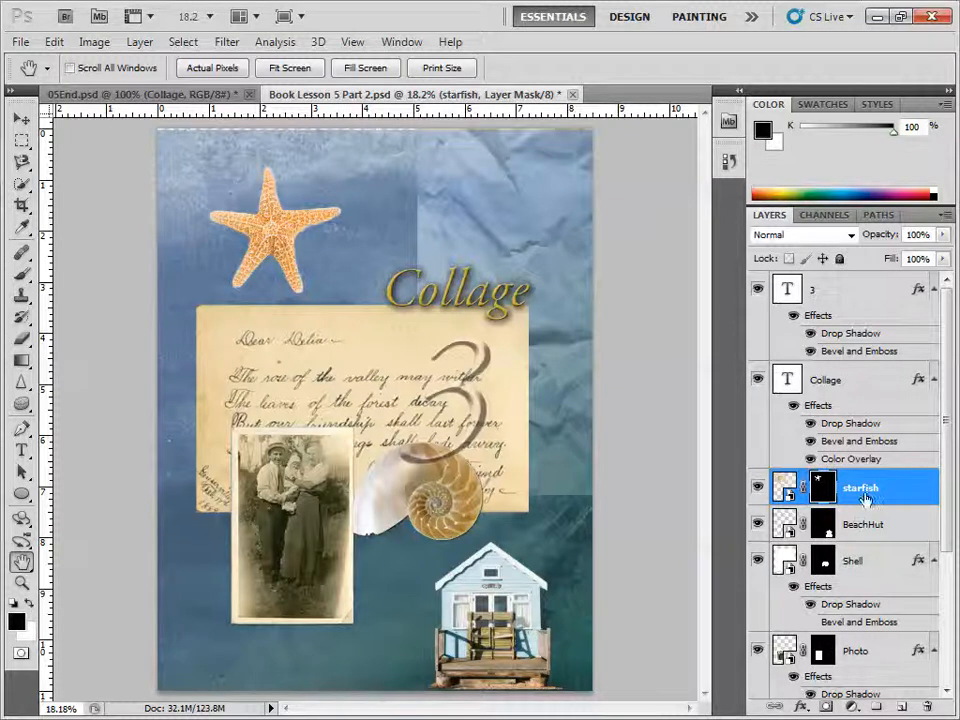
click(785, 487)
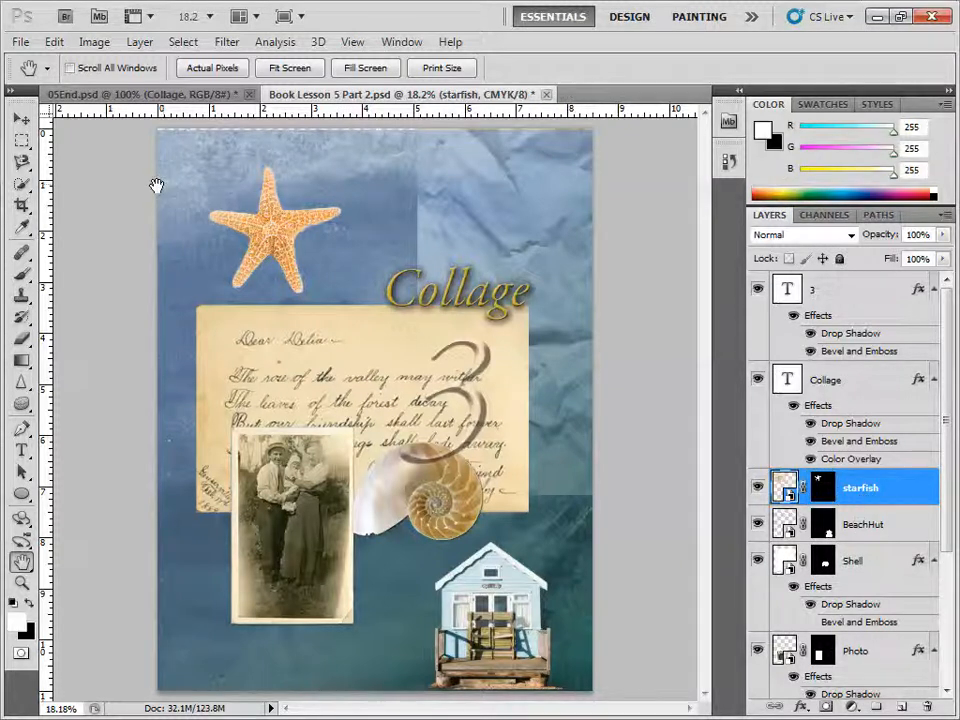
click(21, 118)
drag(270, 224, 255, 203)
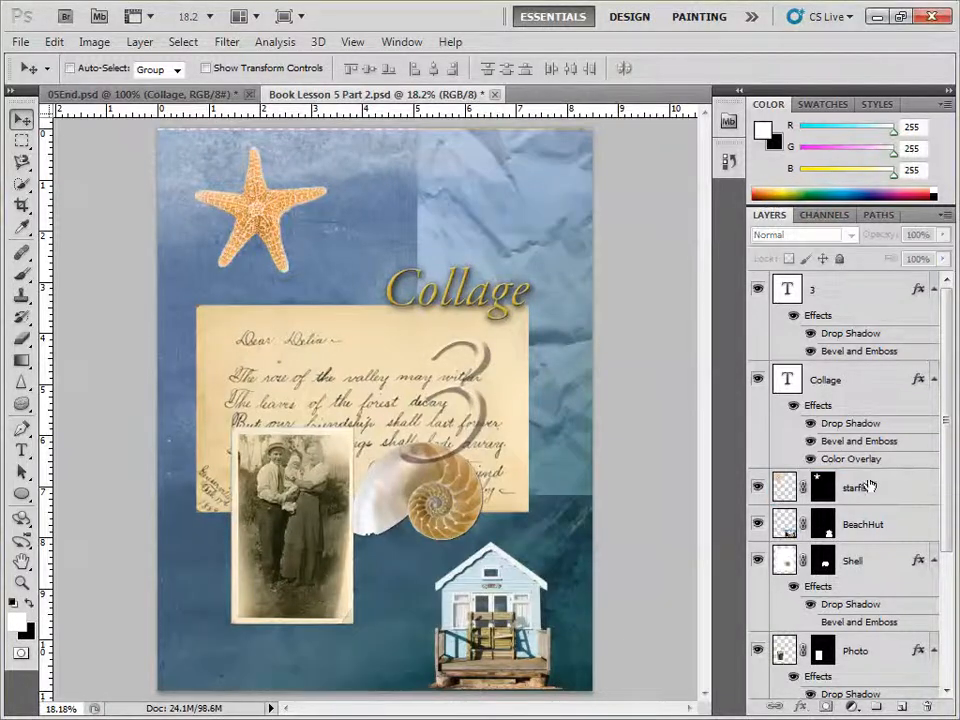
Step: Select the Collage text layer and review the available adjustment layer types
click(840, 390)
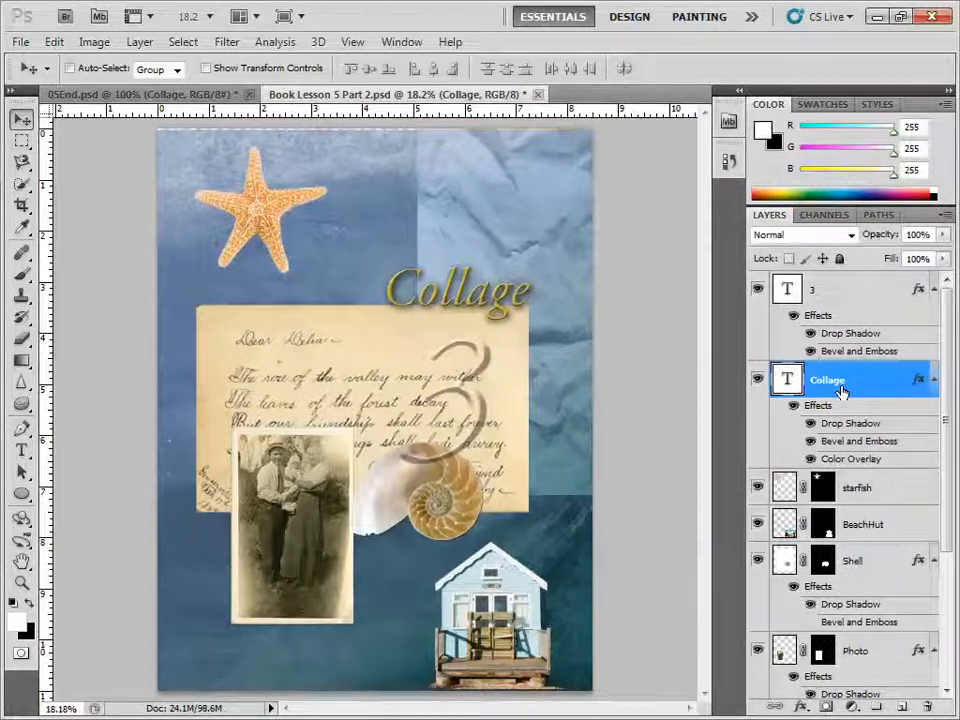
click(850, 707)
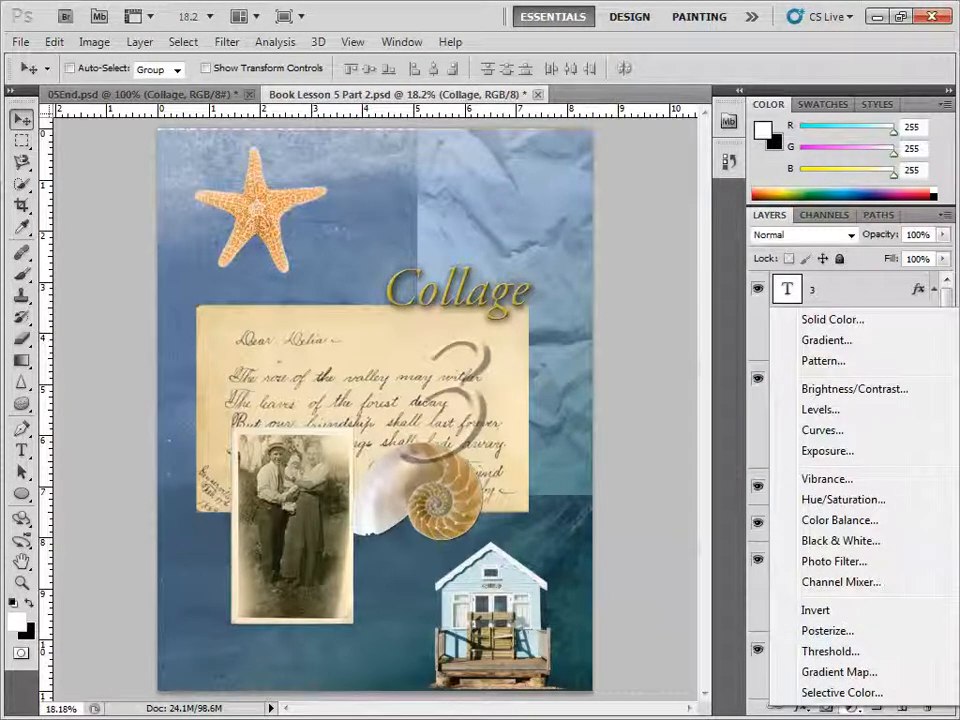
key(Escape)
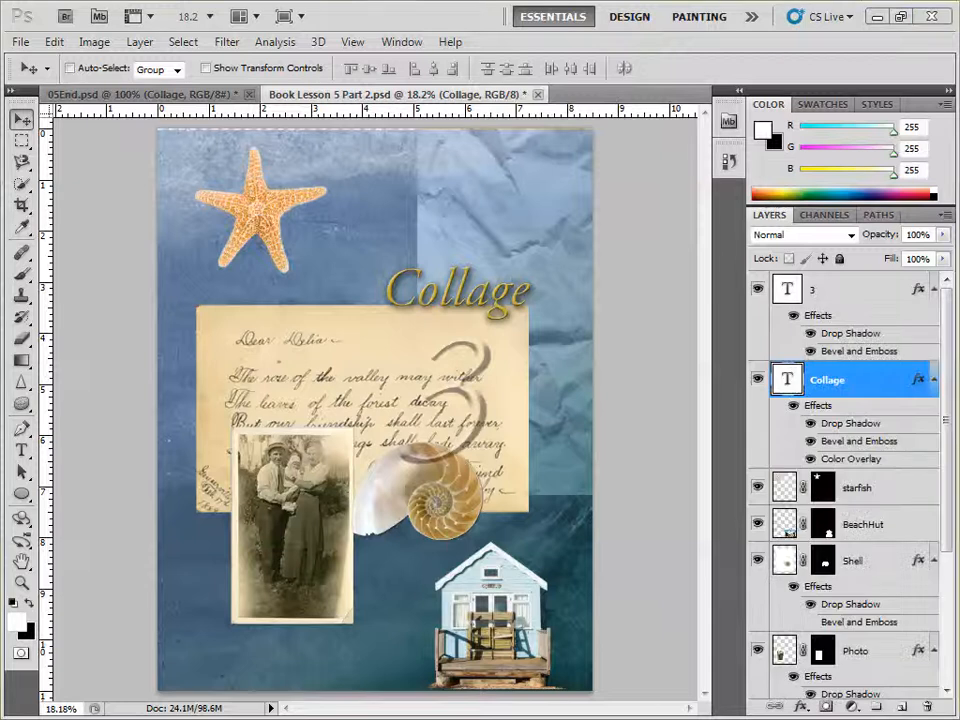
click(852, 707)
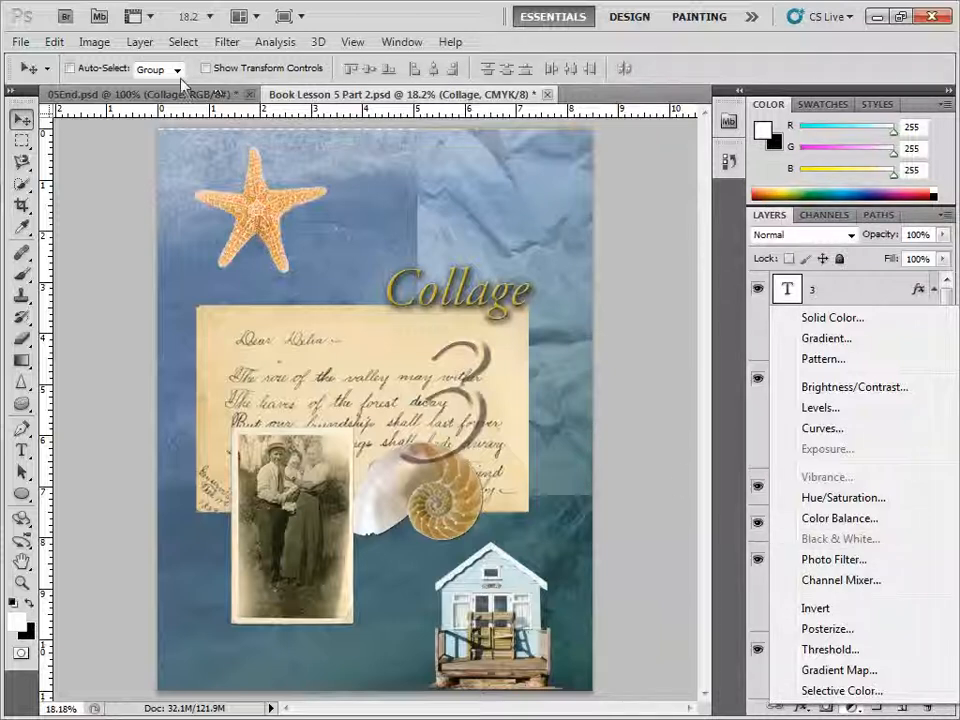
click(95, 45)
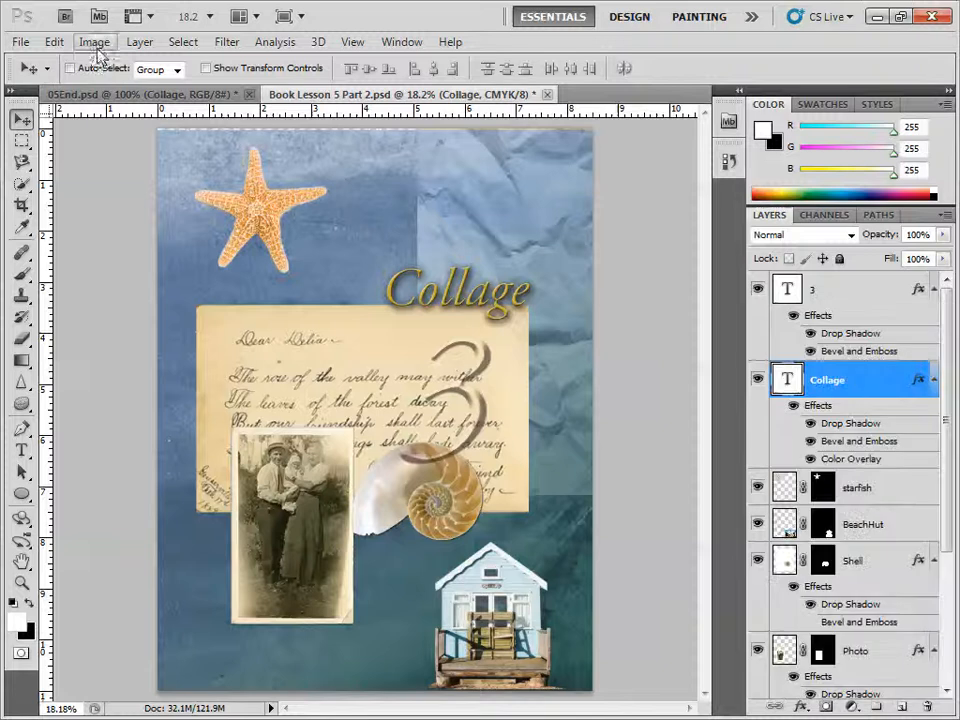
Step: Convert the document to RGB Color mode without merging the layers
click(95, 43)
mouse_move(128, 63)
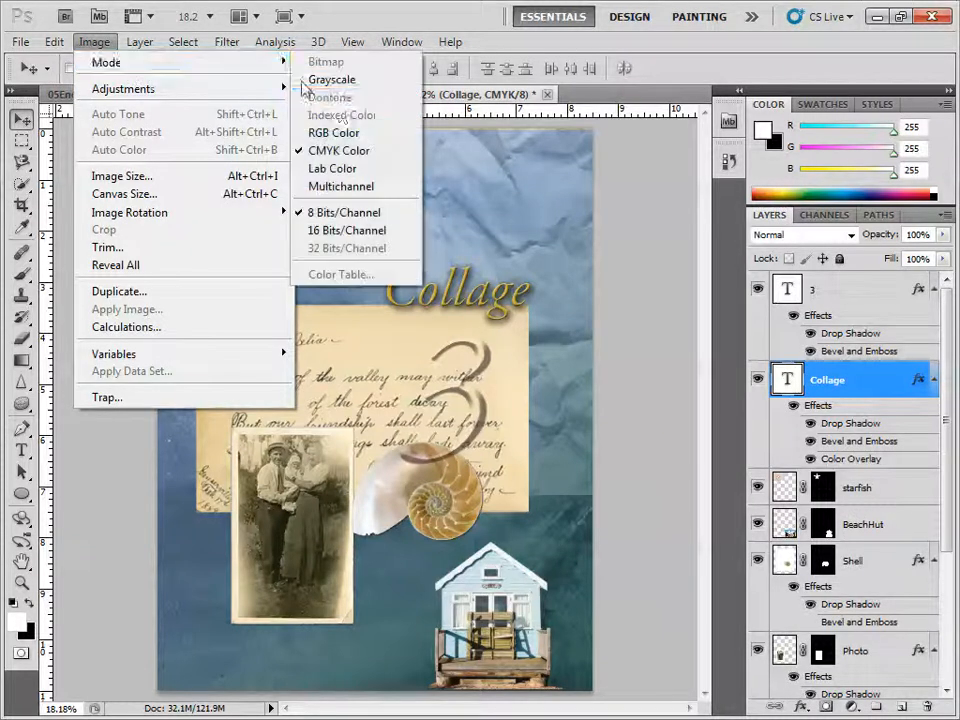
click(333, 133)
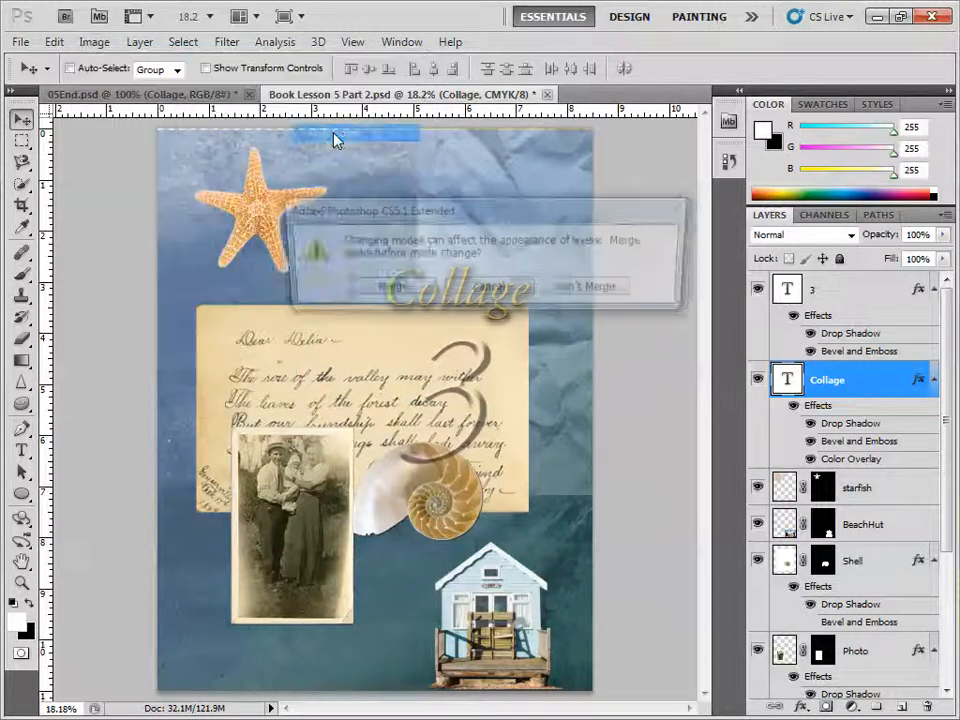
click(588, 290)
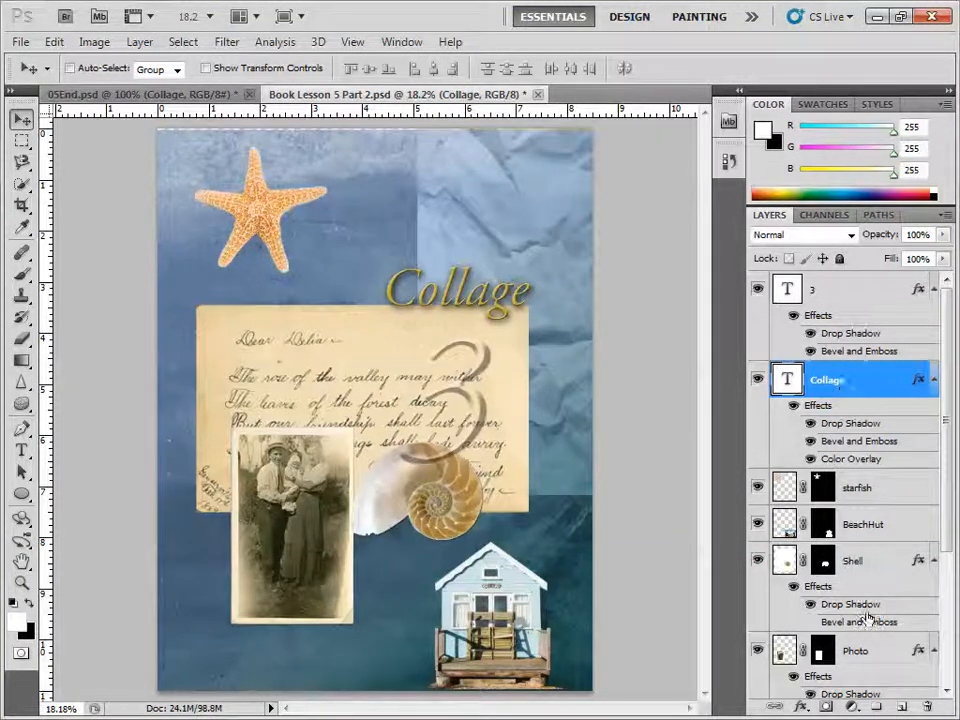
Step: Try a Black & White adjustment layer across the whole collage above the Collage text layer, and undo it
click(855, 708)
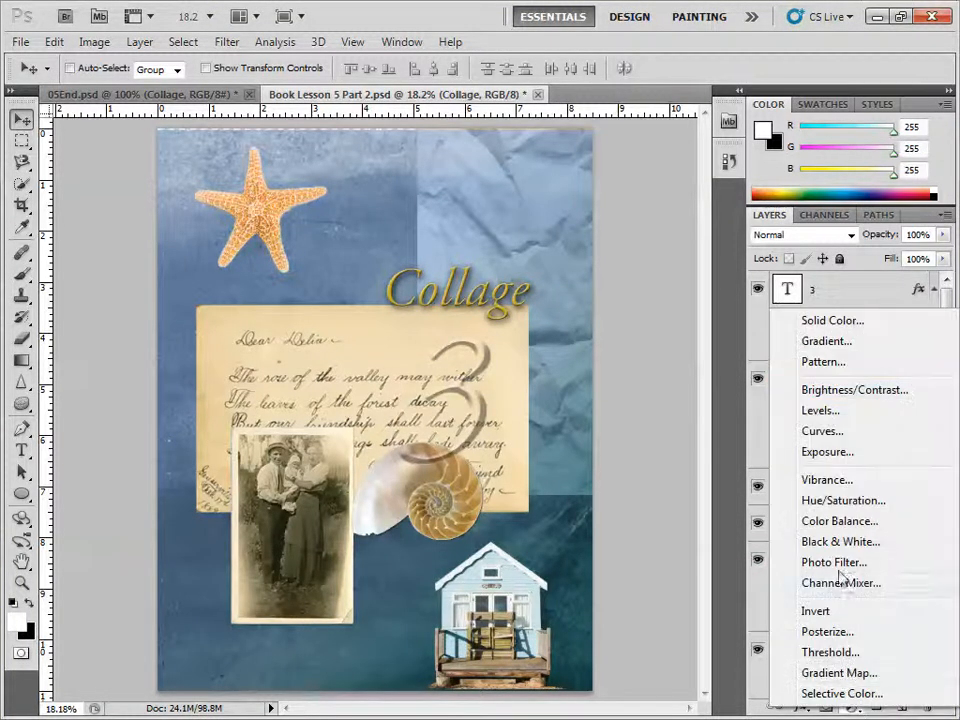
click(843, 541)
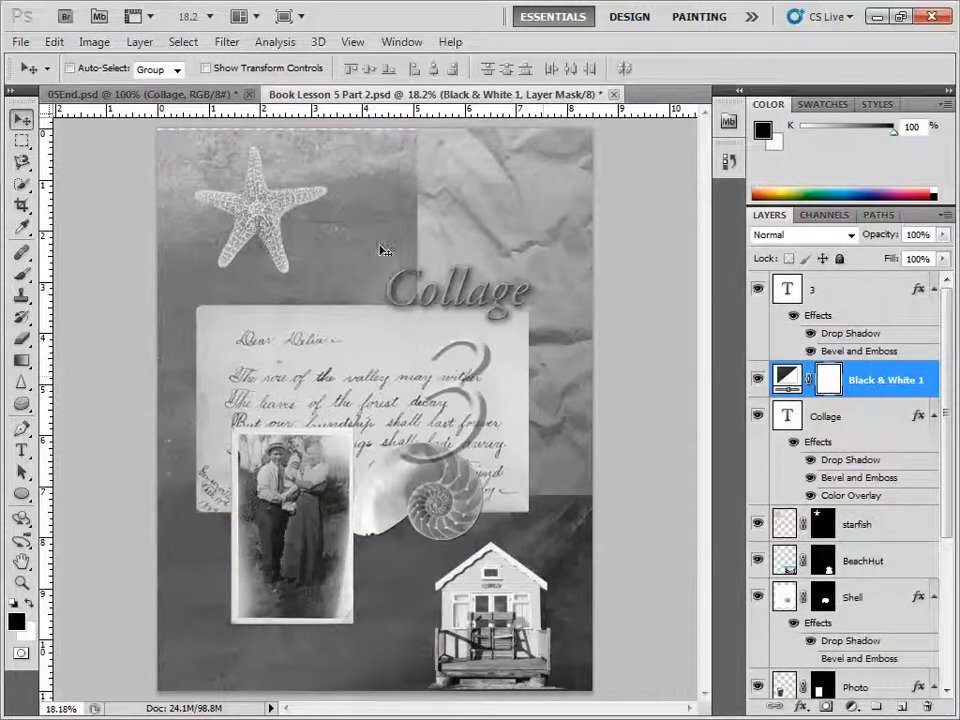
click(54, 41)
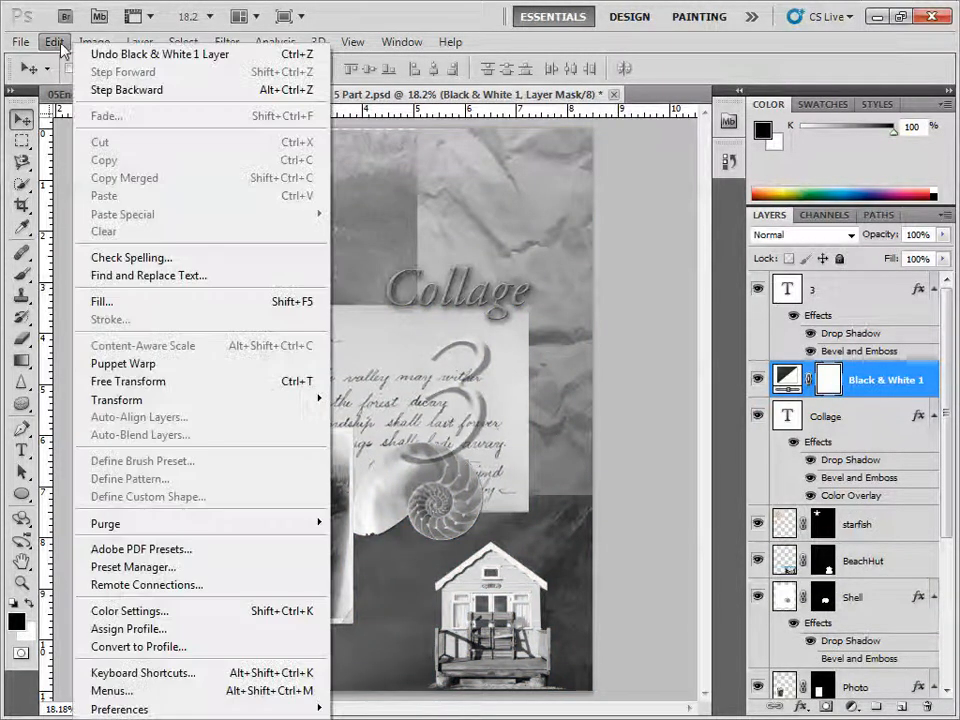
click(101, 57)
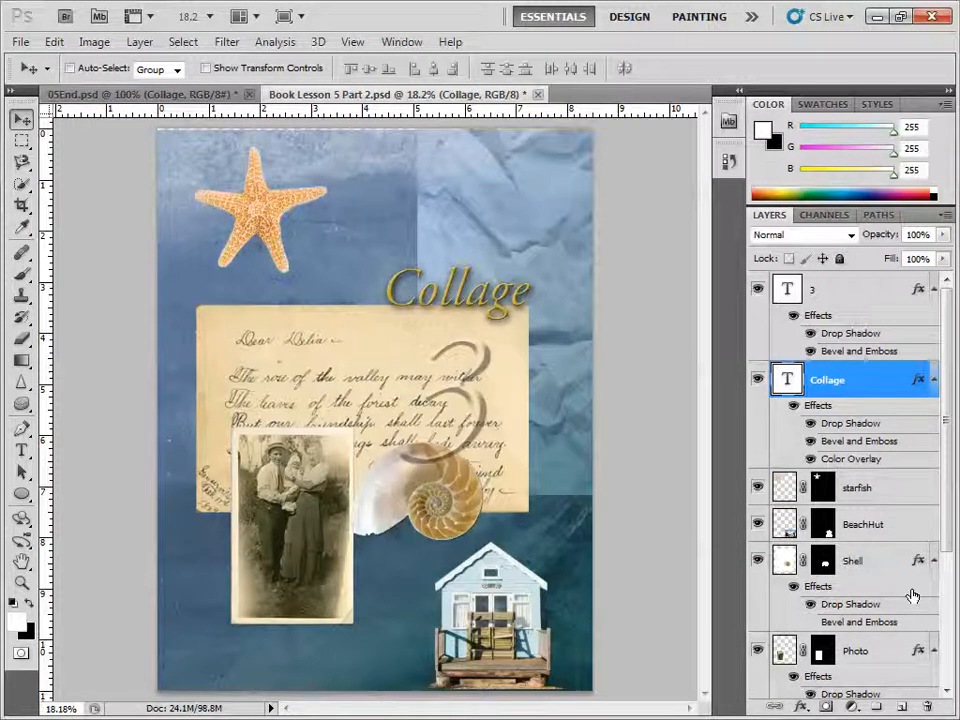
Step: Load the saved Beach Hut path as a selection and deselect the path
click(879, 215)
click(810, 250)
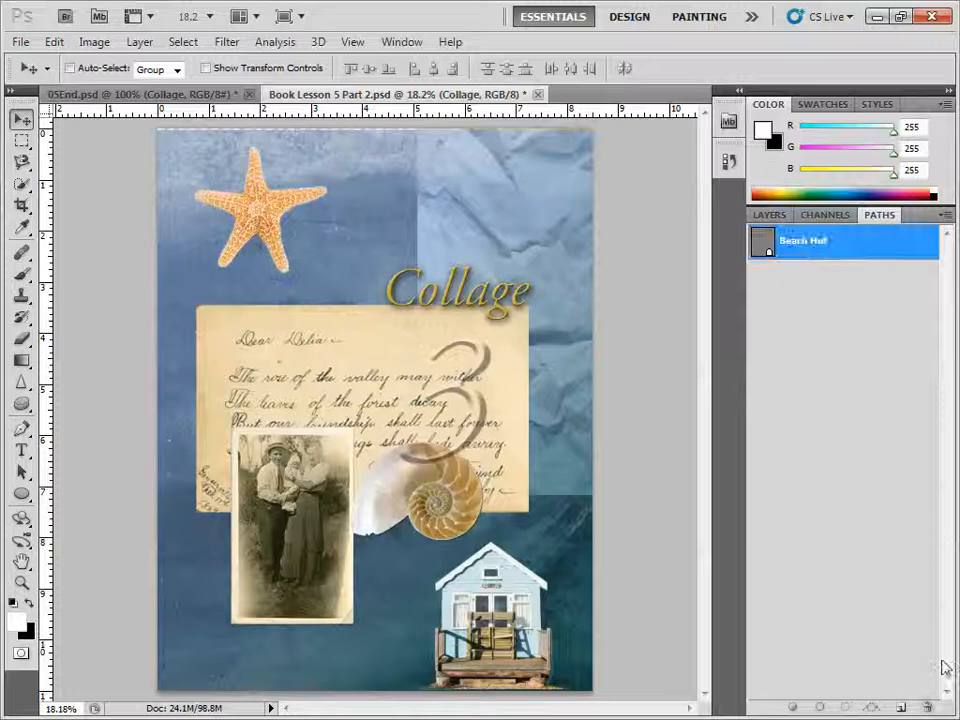
click(848, 710)
click(827, 598)
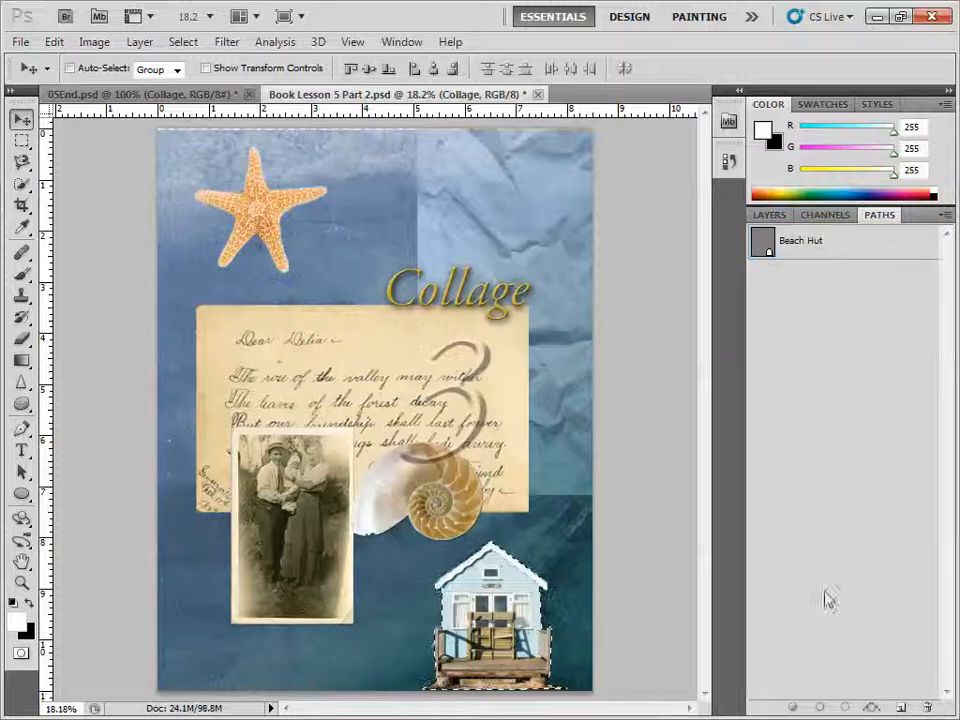
Step: Add a Black & White adjustment layer above the Collage text layer, masked to the beach hut selection
click(770, 215)
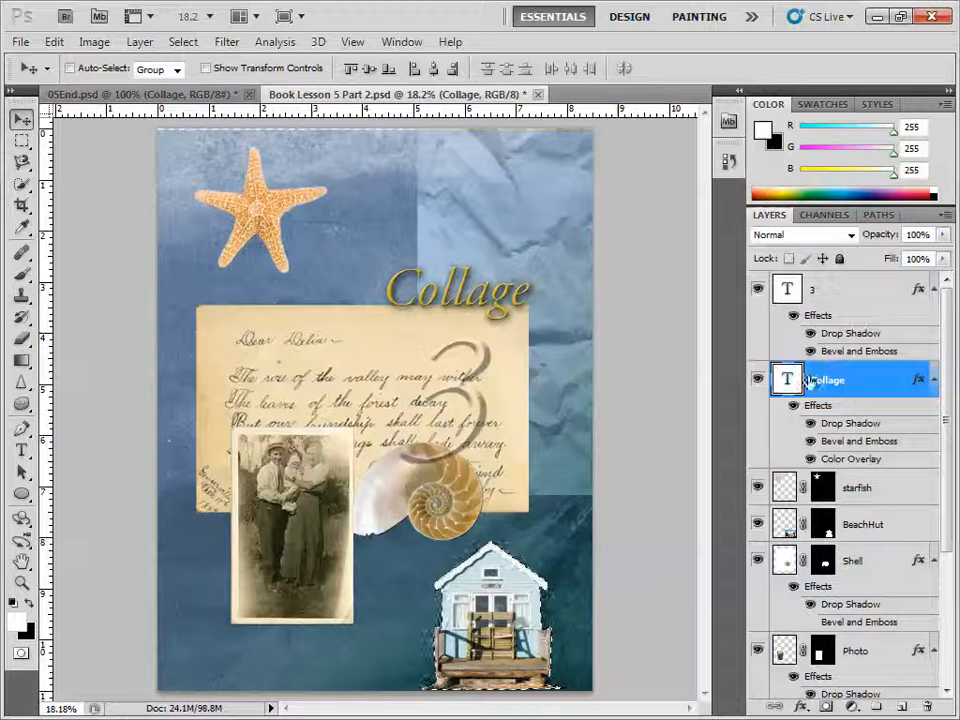
click(852, 707)
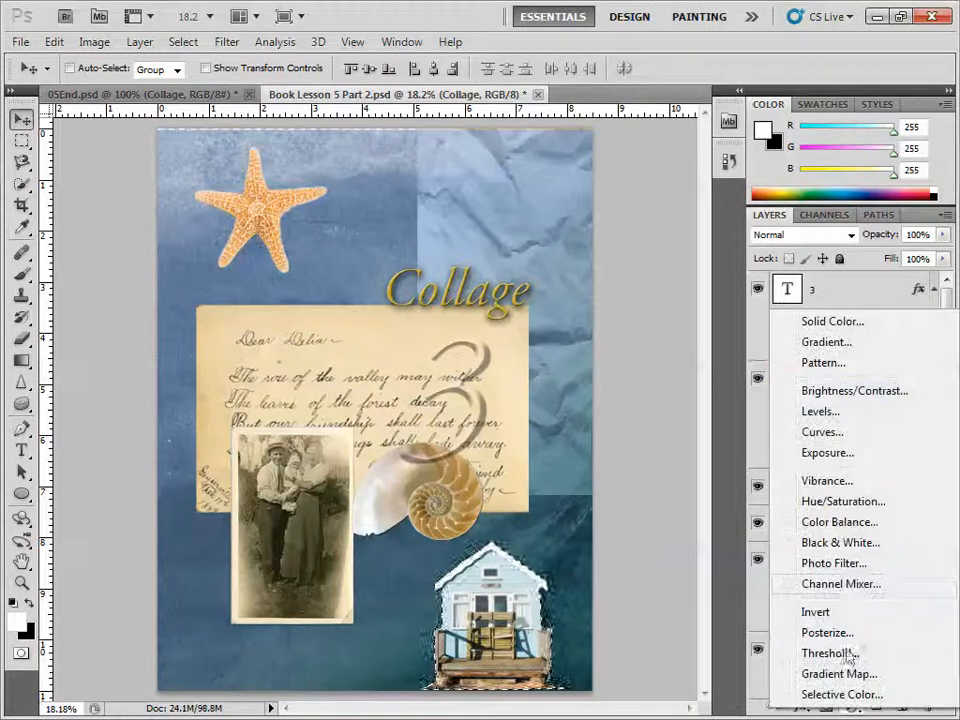
click(838, 543)
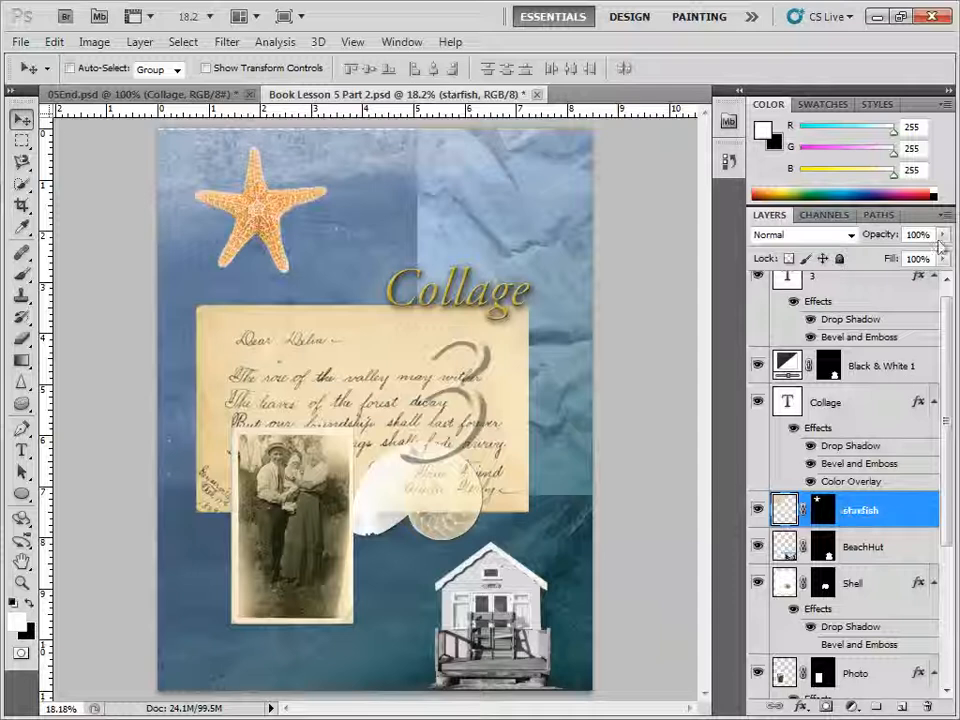
Step: Set the starfish layer's opacity to 80% and its blend mode to Color
drag(943, 234, 935, 262)
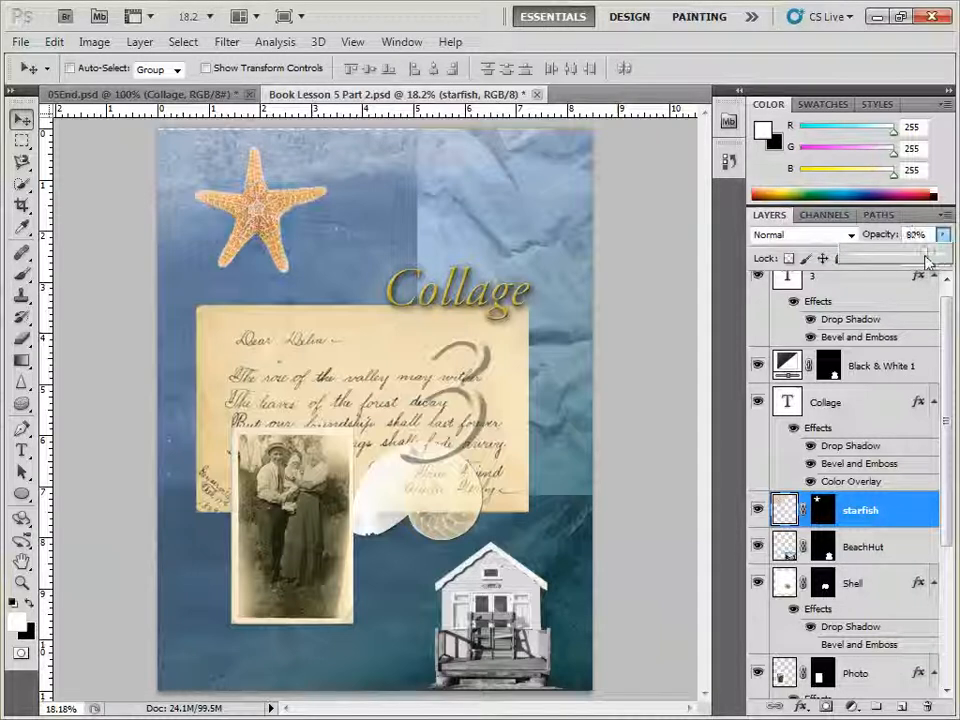
click(847, 240)
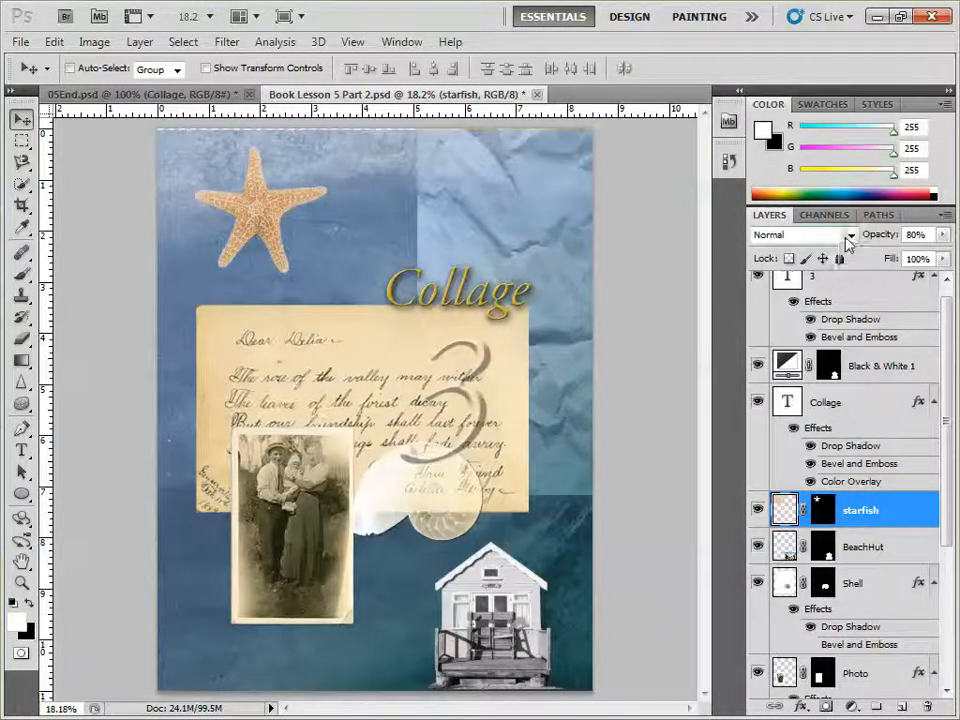
click(847, 238)
click(783, 464)
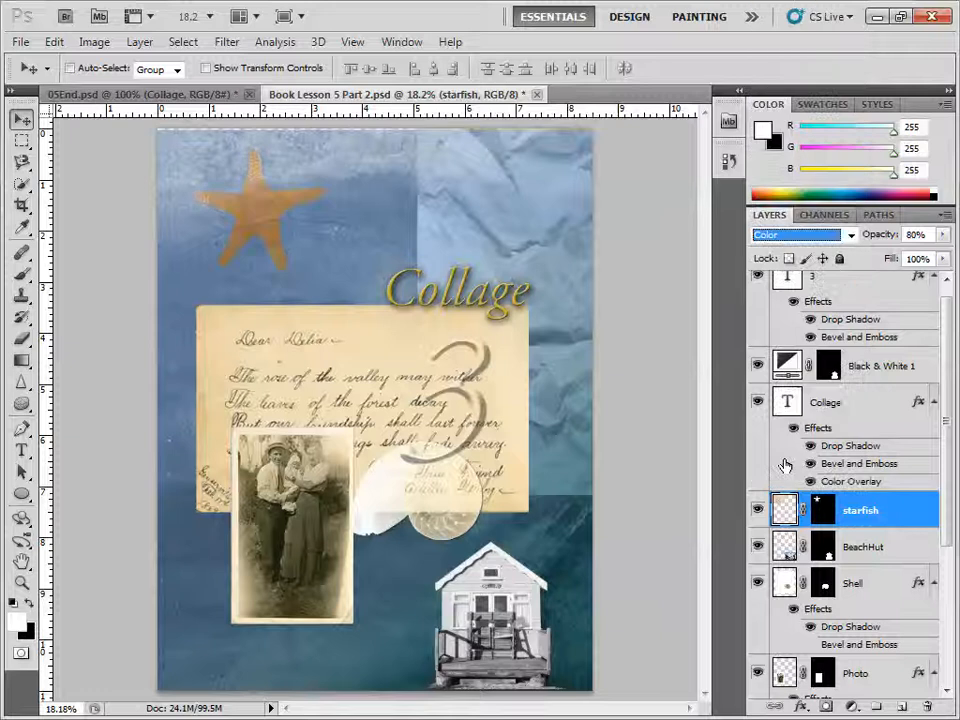
Step: Try other blend modes on the starfish layer, settle on Divide and set the layer's opacity to 76%
key(Up)
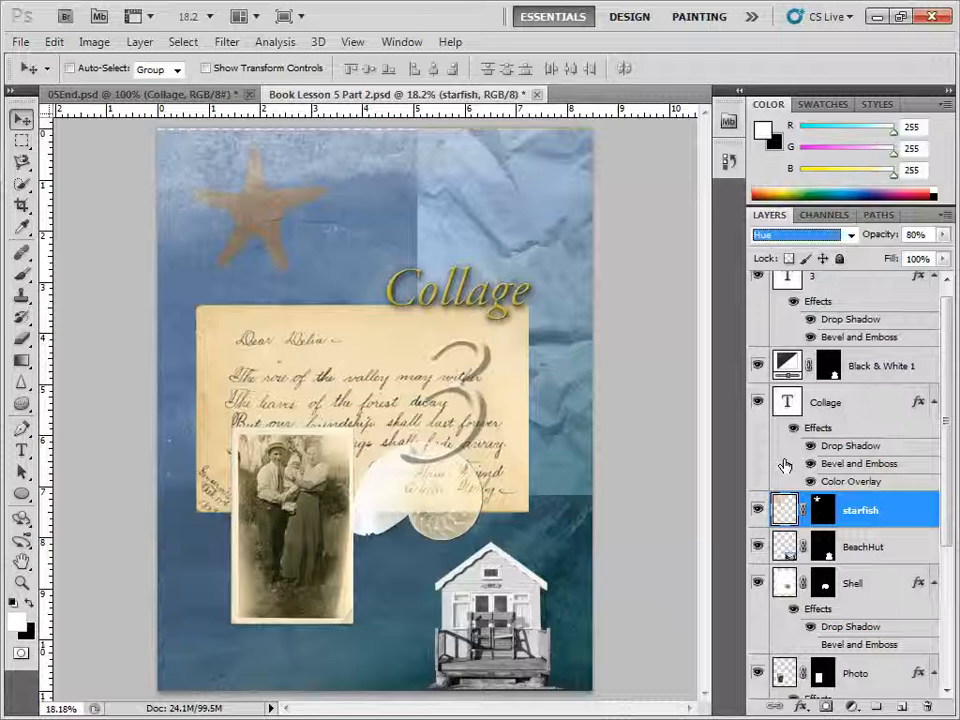
key(Up)
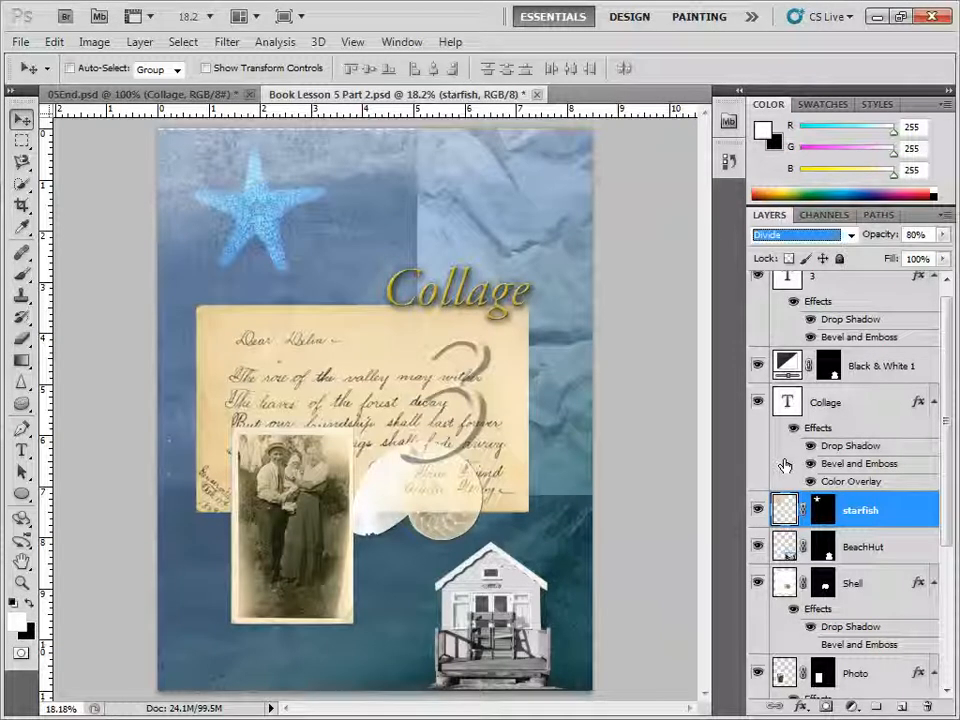
key(Up)
key(Up)
key(Up)
key(Up)
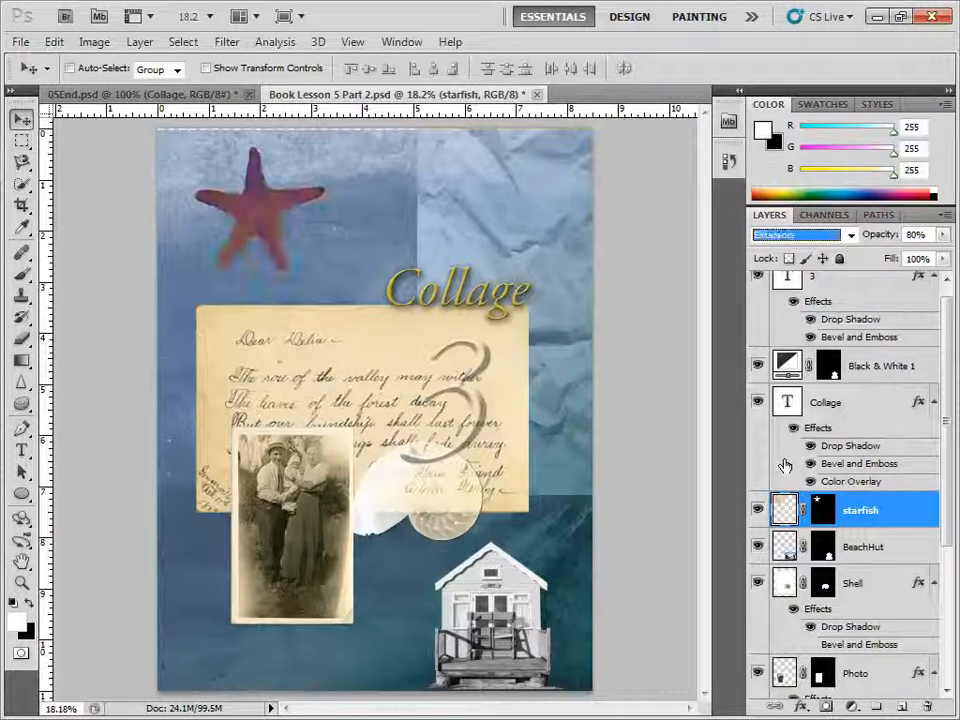
key(Up)
key(Up)
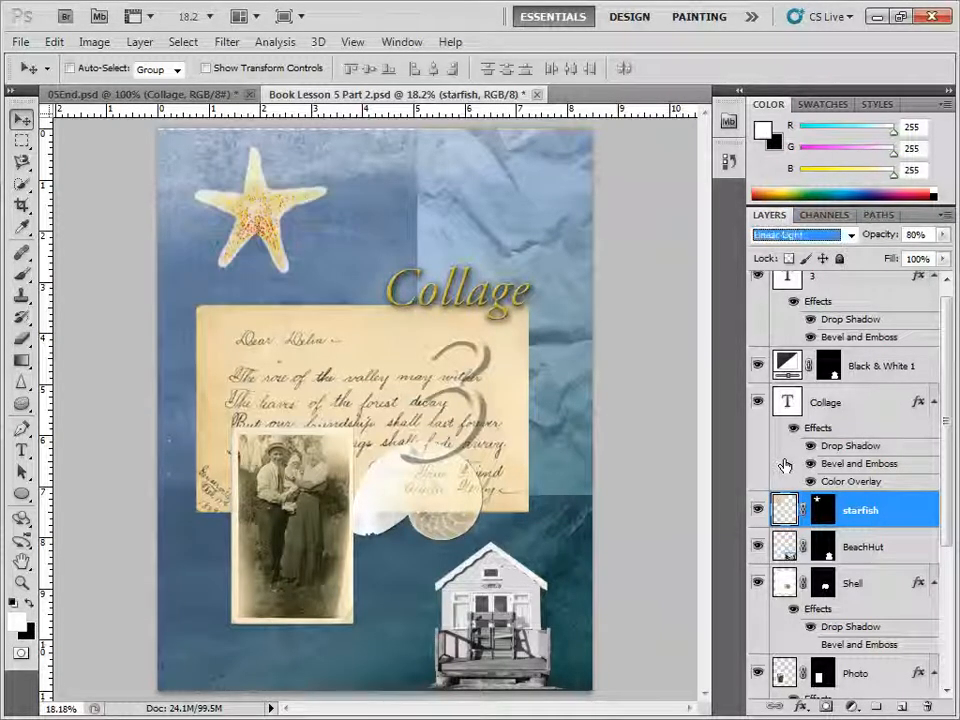
key(Down)
key(Down)
key(Down)
key(Down)
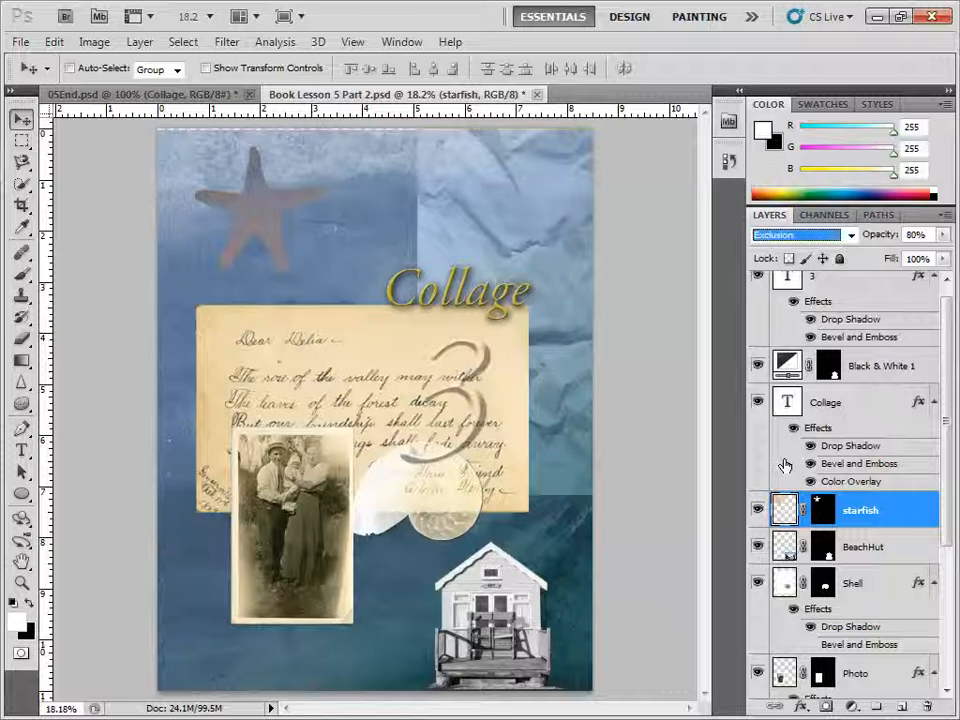
key(Down)
key(Down)
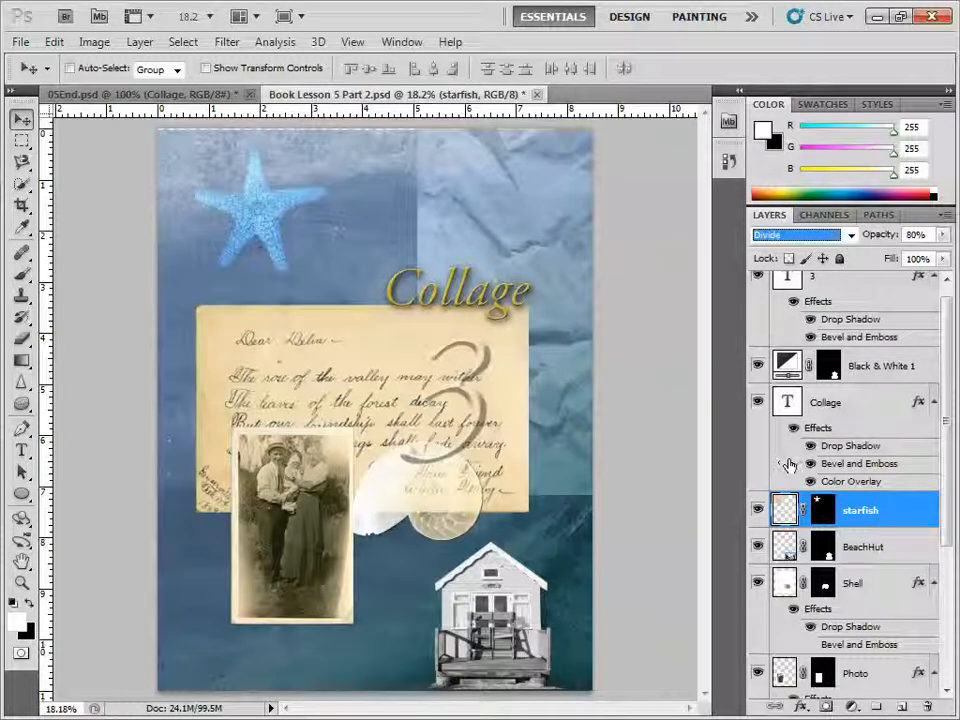
click(942, 234)
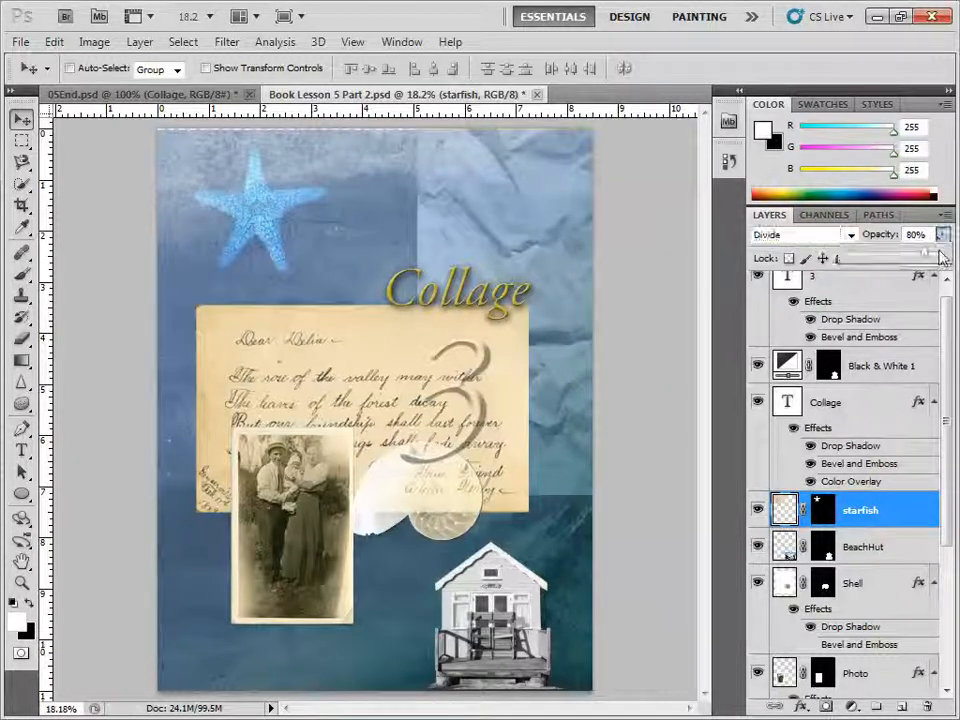
mouse_move(920, 257)
mouse_down()
mouse_move(897, 260)
mouse_move(926, 257)
mouse_up()
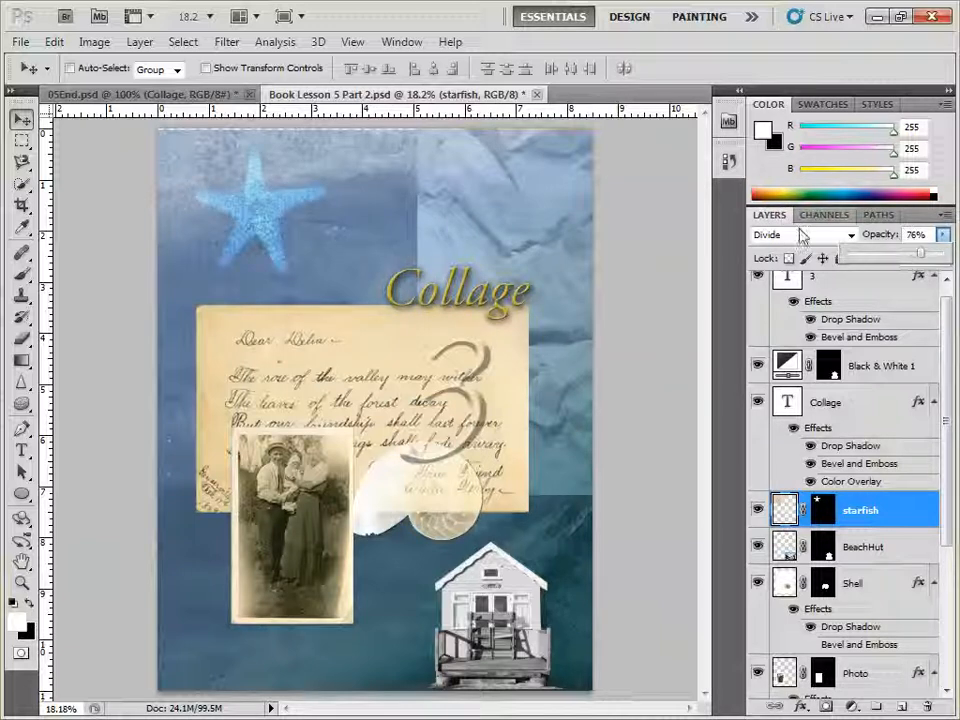